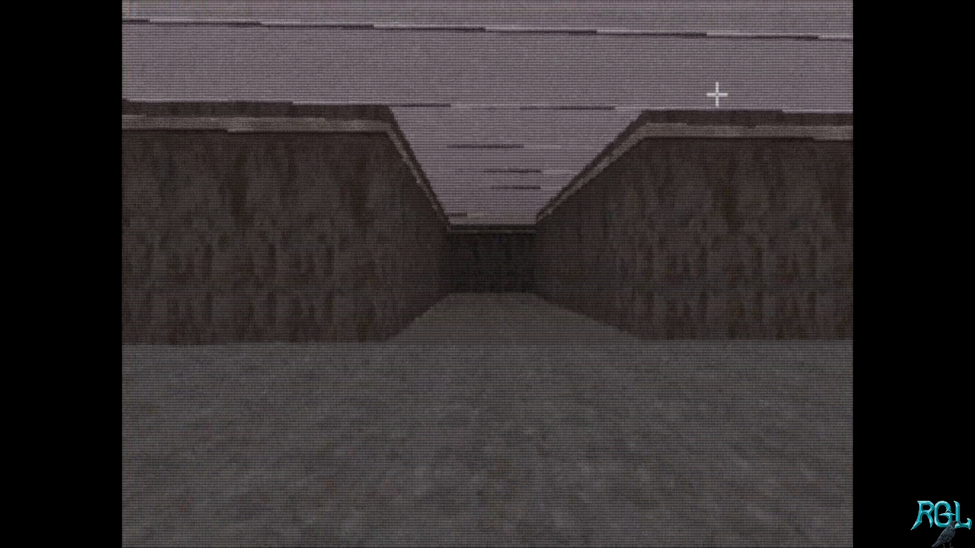
In the 2D map, draw a square pillar three grid cells wide inside the large room near its southwest corner.
key(Up)
key(Left)
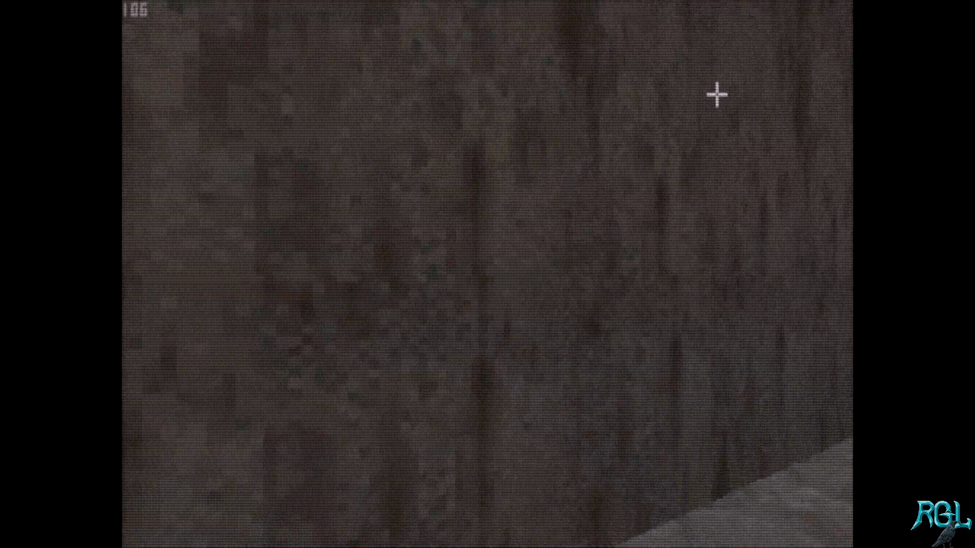
key(Left)
key(Left)
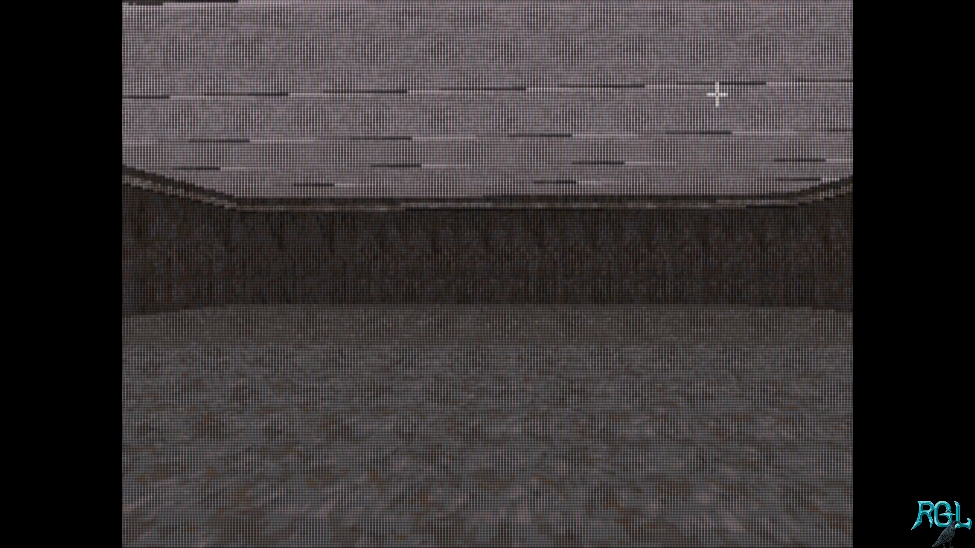
key(KP_Enter)
key(Down)
key(Up)
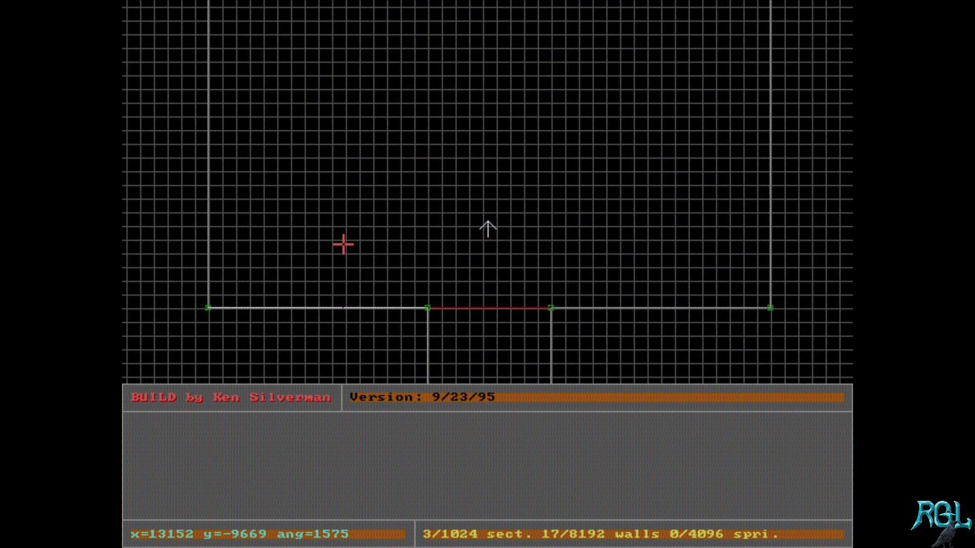
key(space)
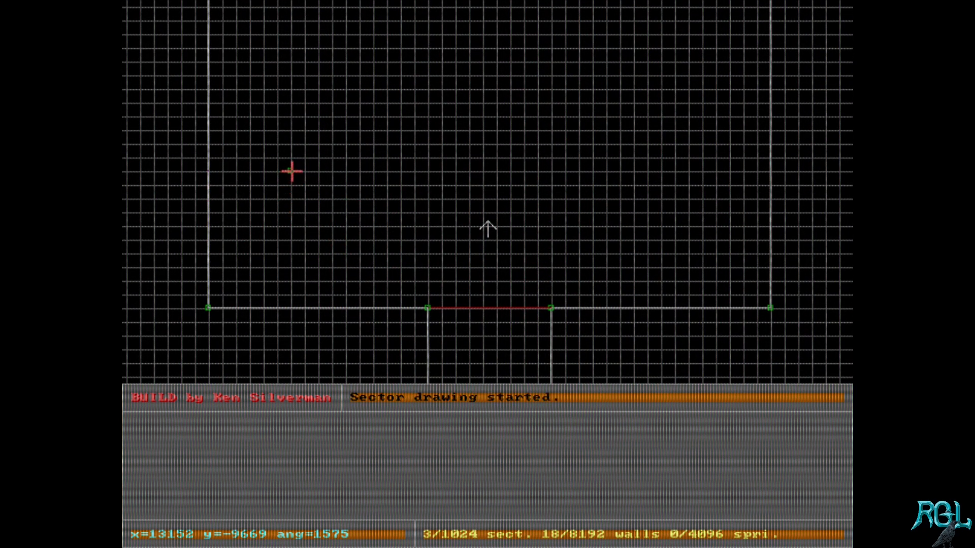
key(space)
key(space)
key(space)
key(space)
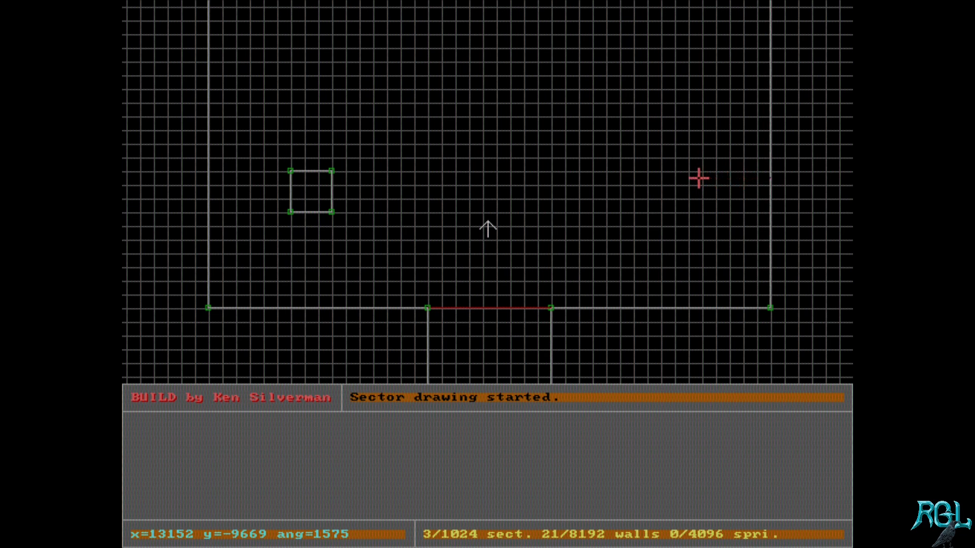
Draw a second square pillar three grid cells wide near the room's southeast corner, level with the southwest pillar.
key(space)
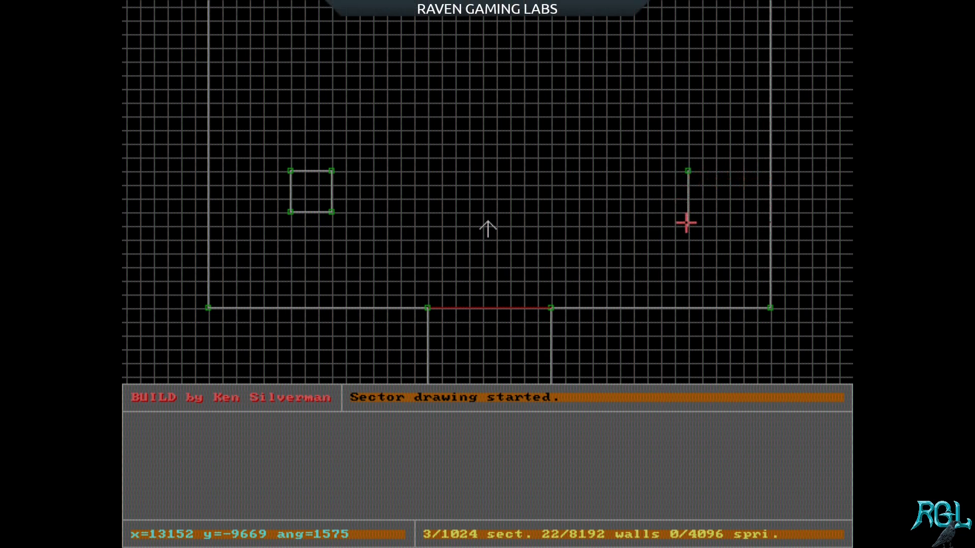
key(space)
key(space)
key(space)
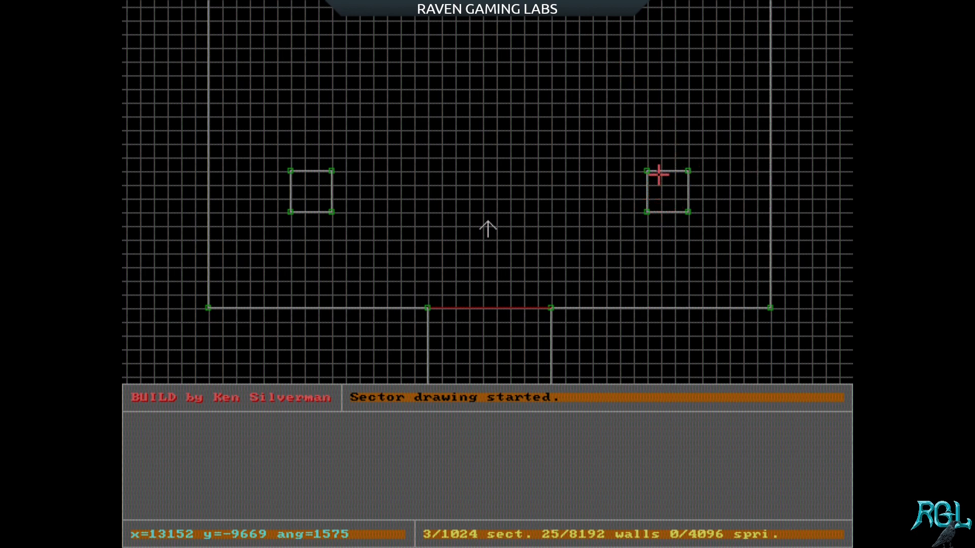
Walk around the room in the 3D view to examine the two southern pillars, then return to the 2D map.
shift+drag(628, 151, 707, 236)
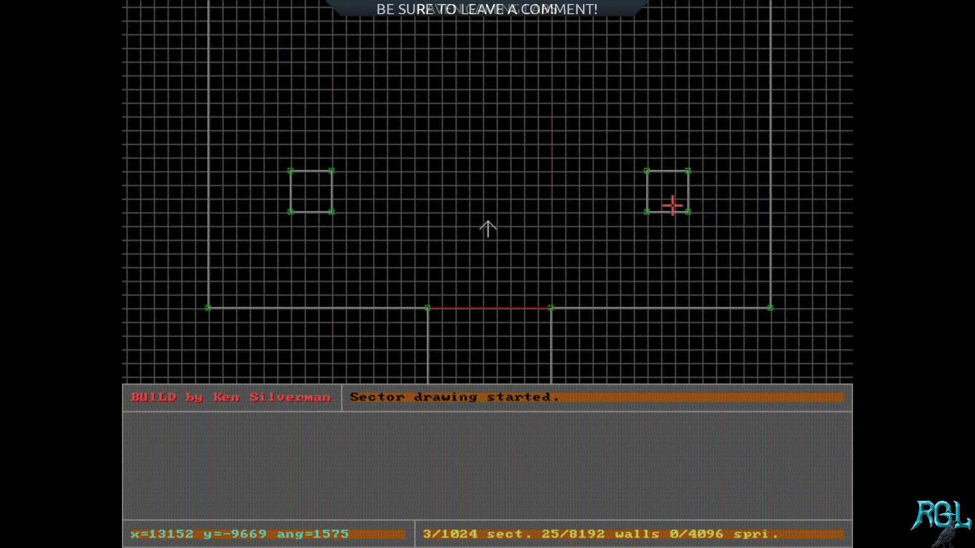
right_click(660, 197)
right_drag(489, 230, 433, 219)
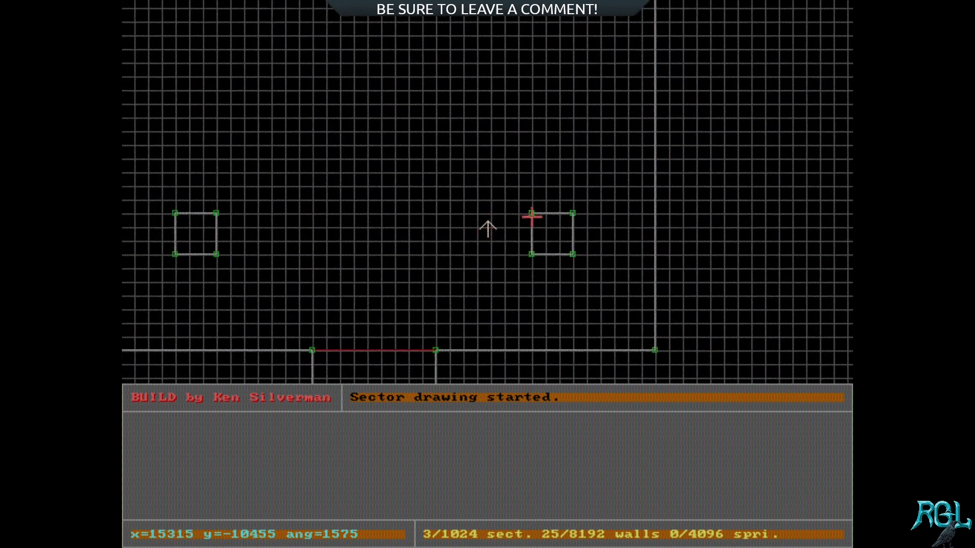
drag(544, 232, 525, 214)
key(KP_Enter)
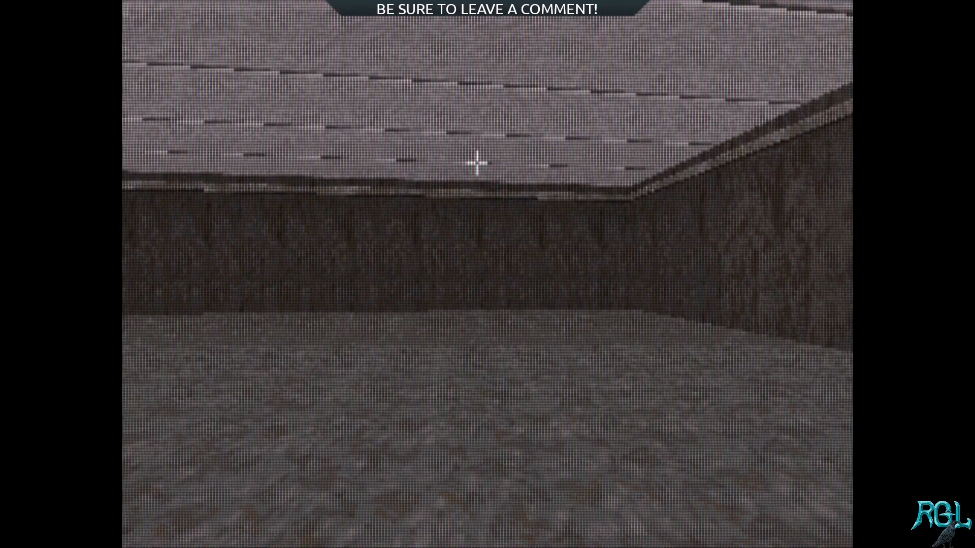
key(Down)
key(Right)
key(Up)
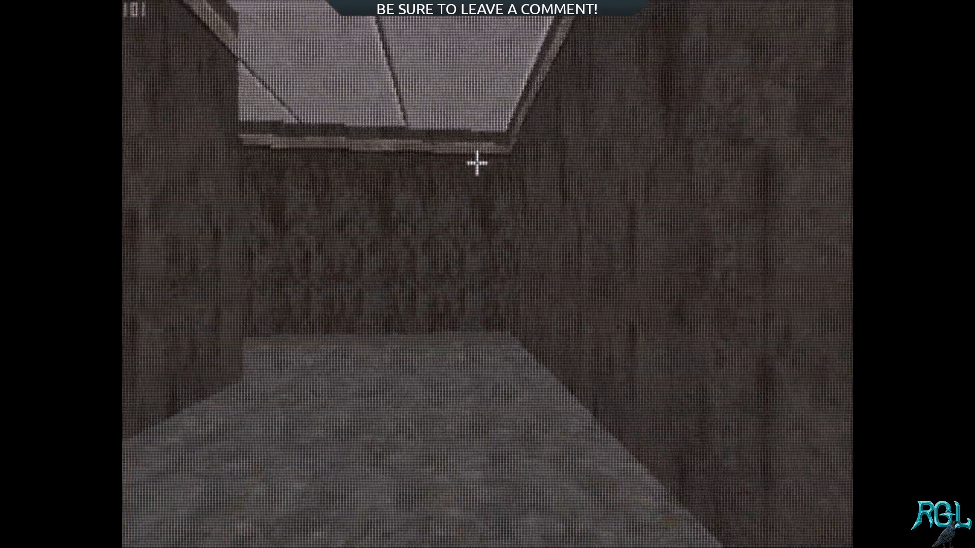
key(Left)
key(Left)
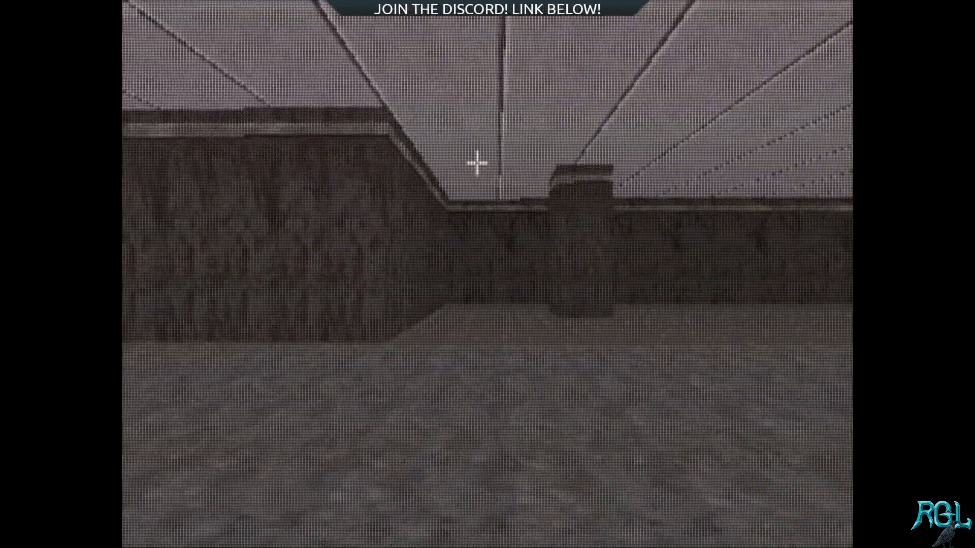
key(Up)
key(KP_Enter)
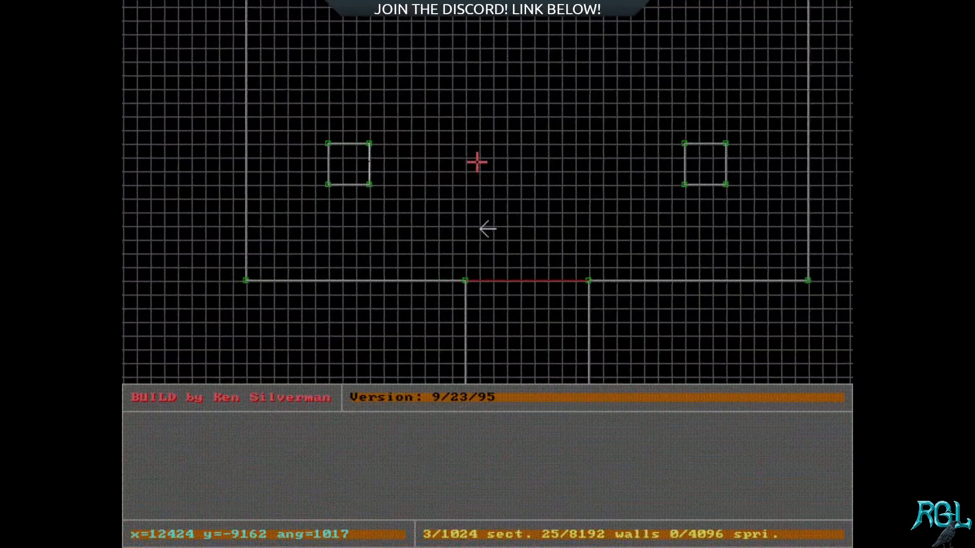
Draw two more square pillars three grid cells wide in the room's northern part, each aligned with the pillar to its south.
key(Up)
key(Right)
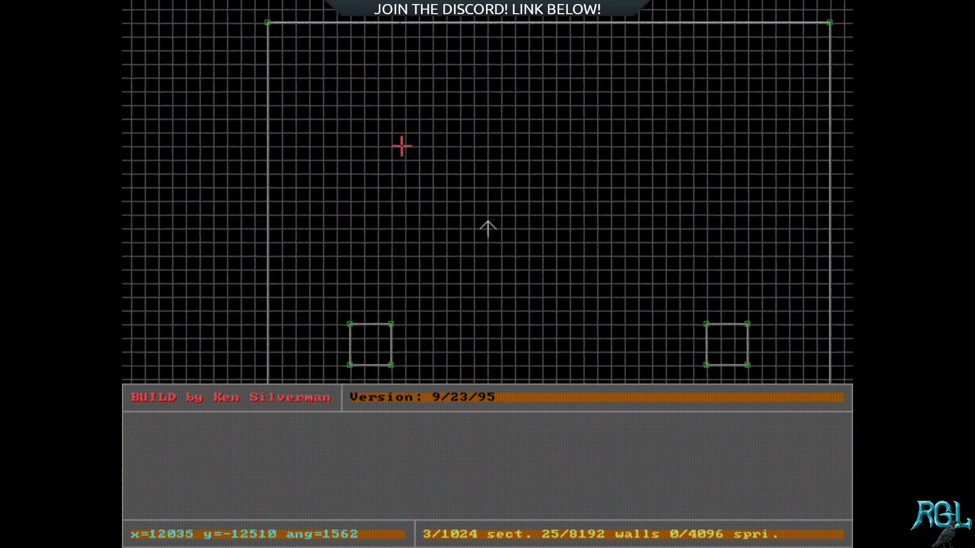
key(Down)
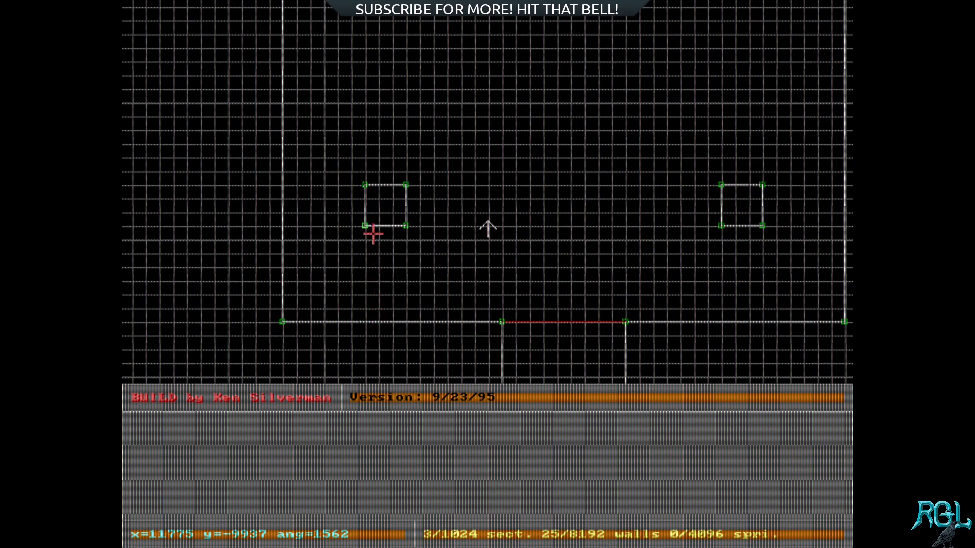
key(Up)
key(Left)
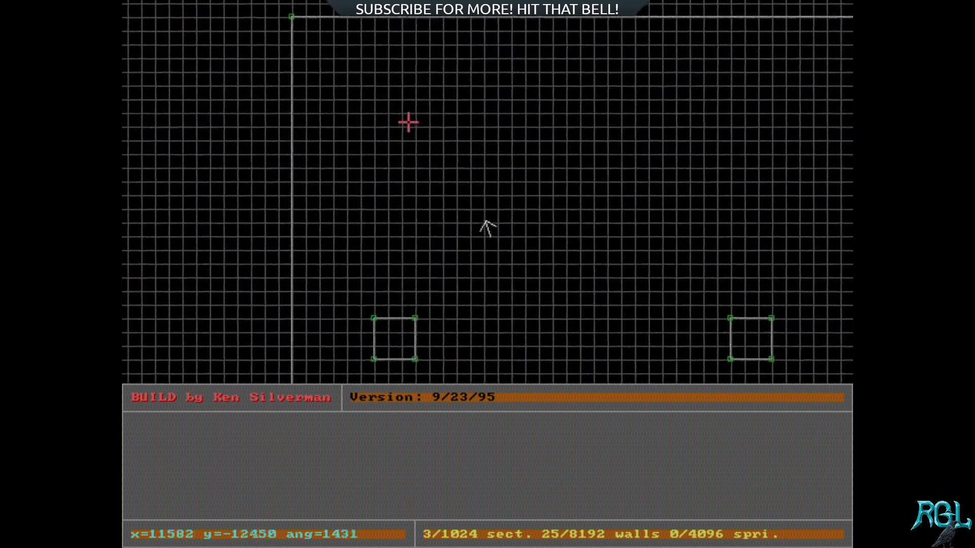
key(Down)
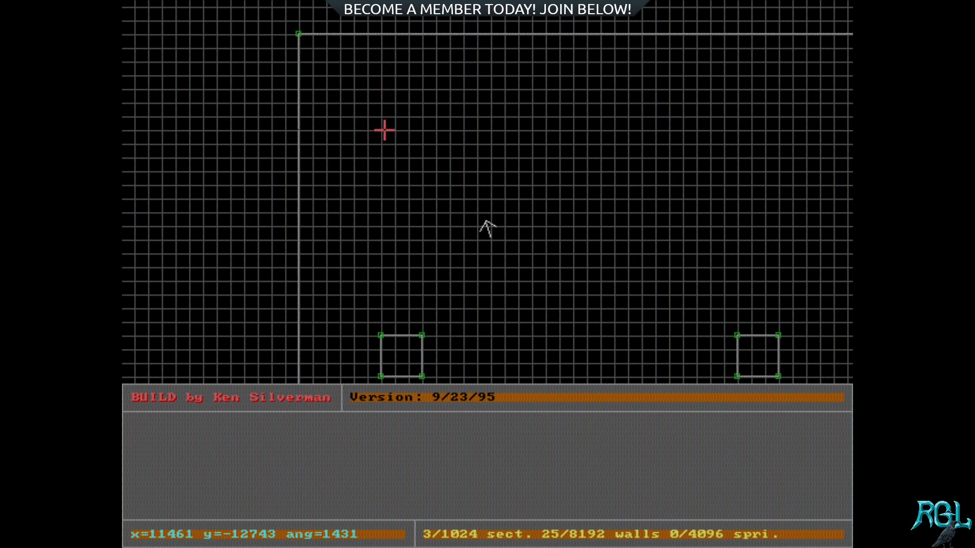
key(space)
key(space)
key(space)
key(space)
key(space)
key(Right)
key(Up)
key(Up)
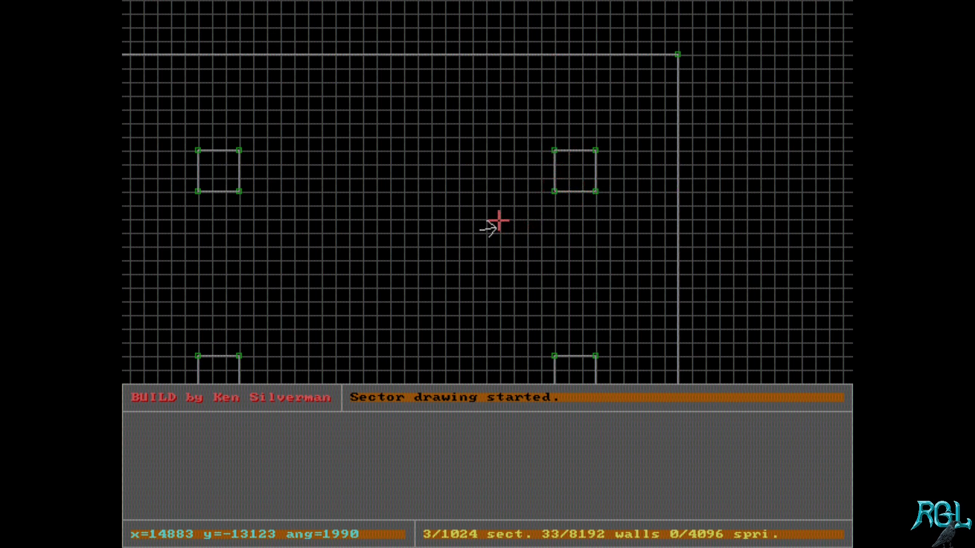
Examine all four pillars and the adjoining corridor in the 3D view, then return to the 2D map.
key(KP_Enter)
key(Up)
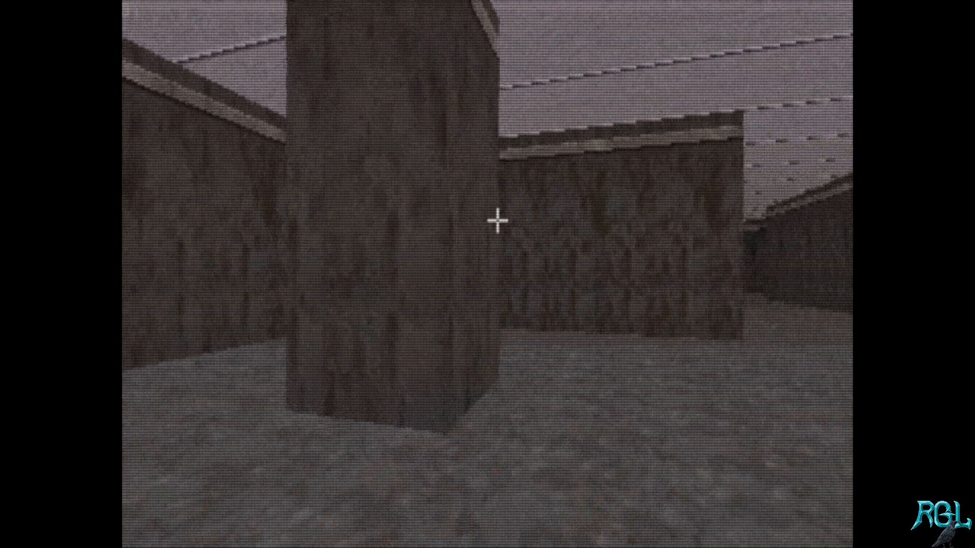
key(Up)
key(Left)
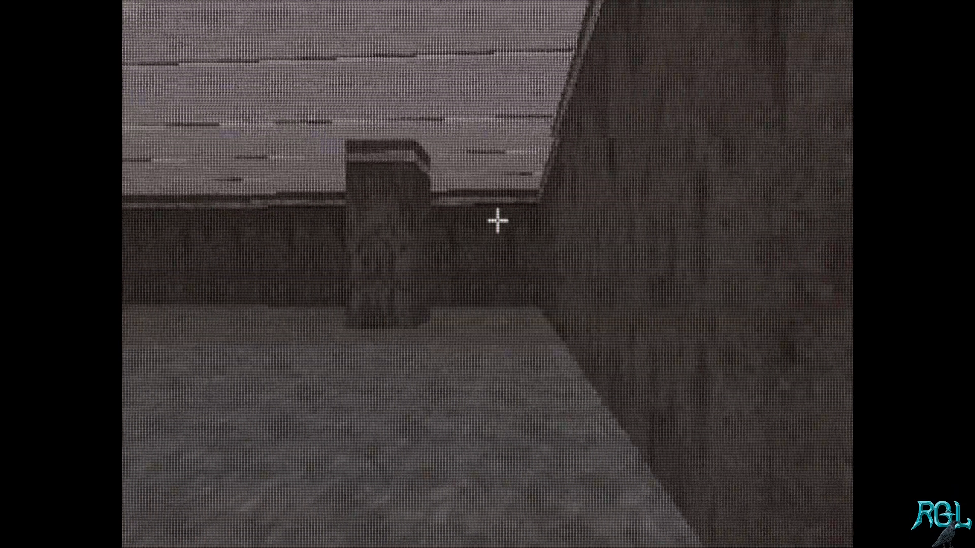
key(Left)
key(Up)
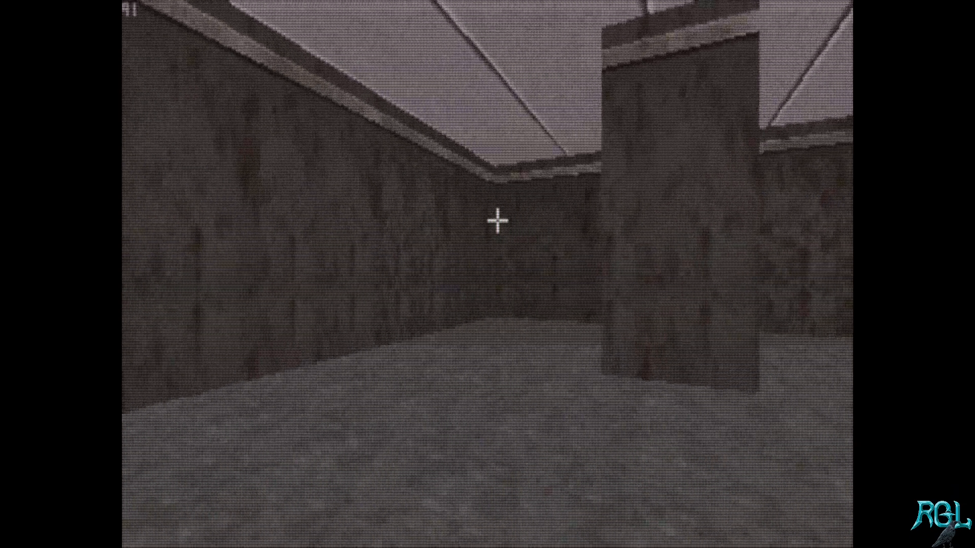
key(Down)
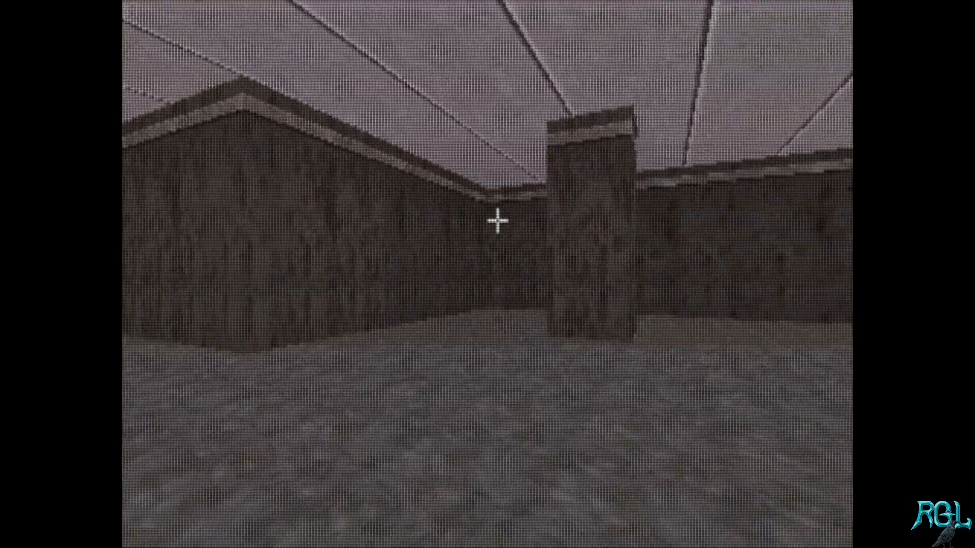
key(Right)
key(Down)
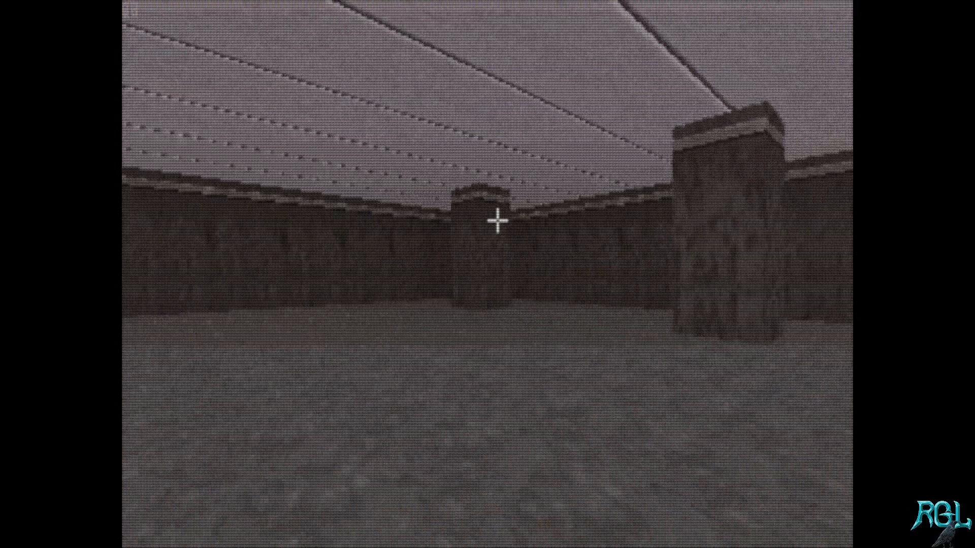
key(Right)
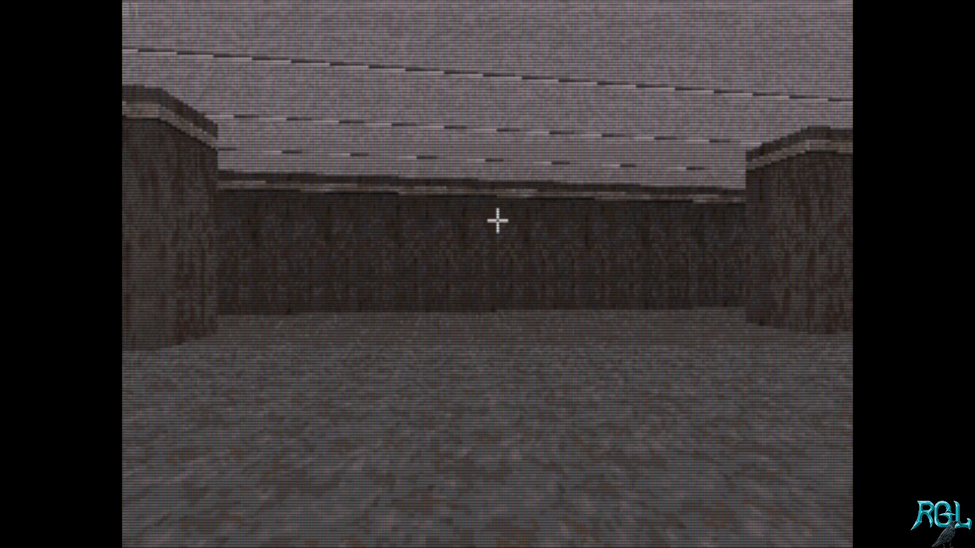
key(Right)
key(Left)
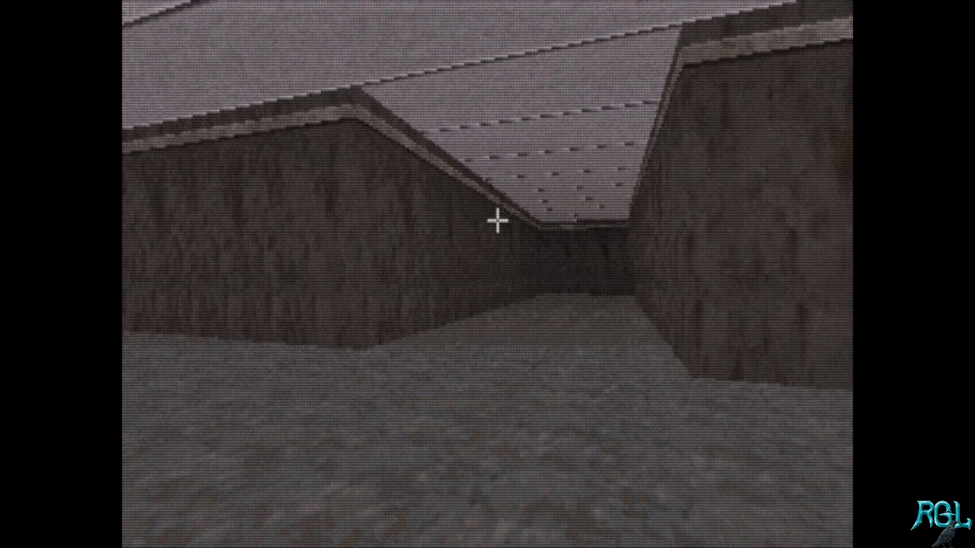
key(Right)
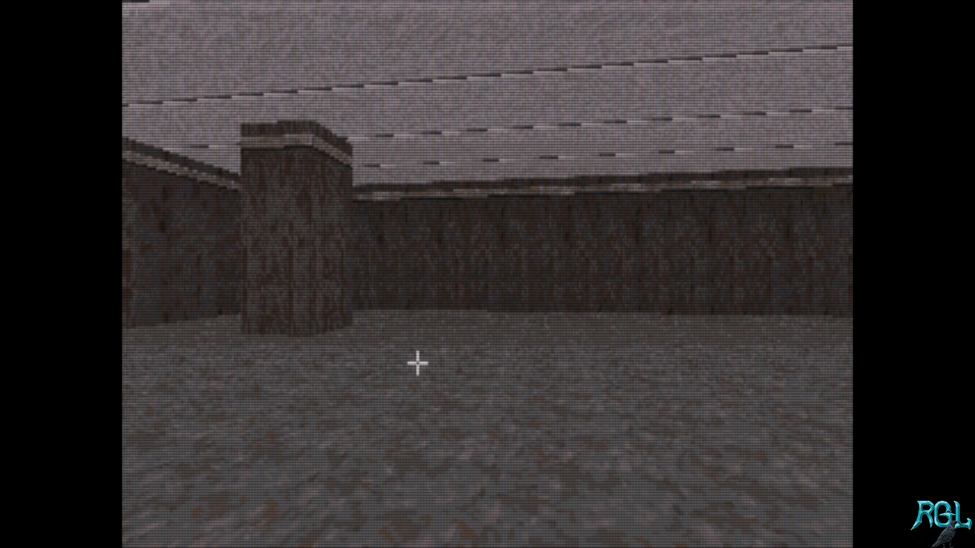
key(KP_Enter)
key(Up)
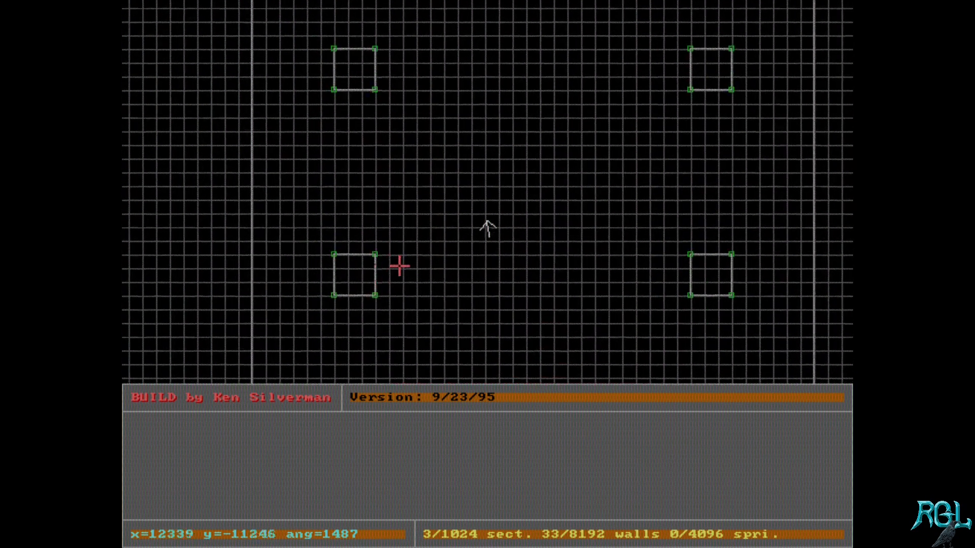
key(space)
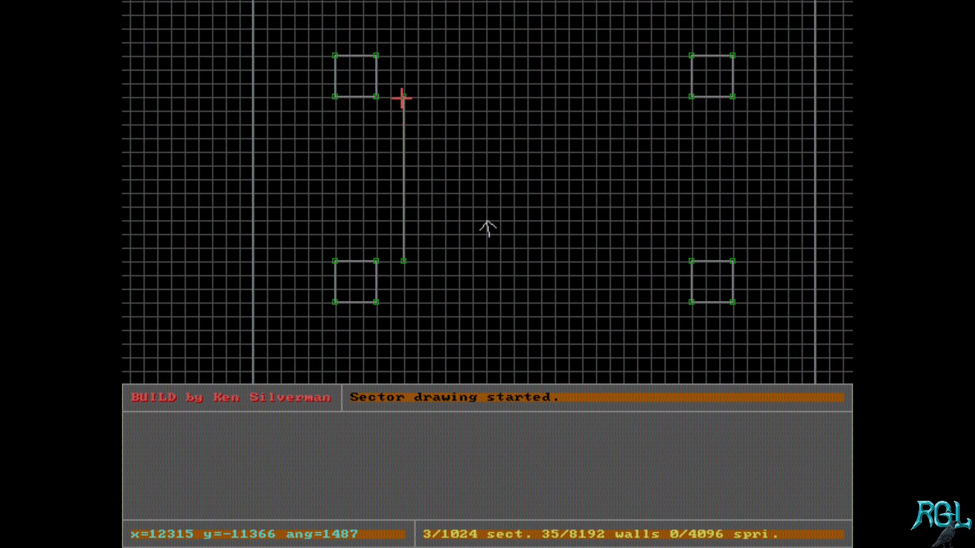
key(space)
key(BackSpace)
key(BackSpace)
Insert a point midway along the south wall west of the doorway and another on the west wall beside the southwest pillar.
key(Down)
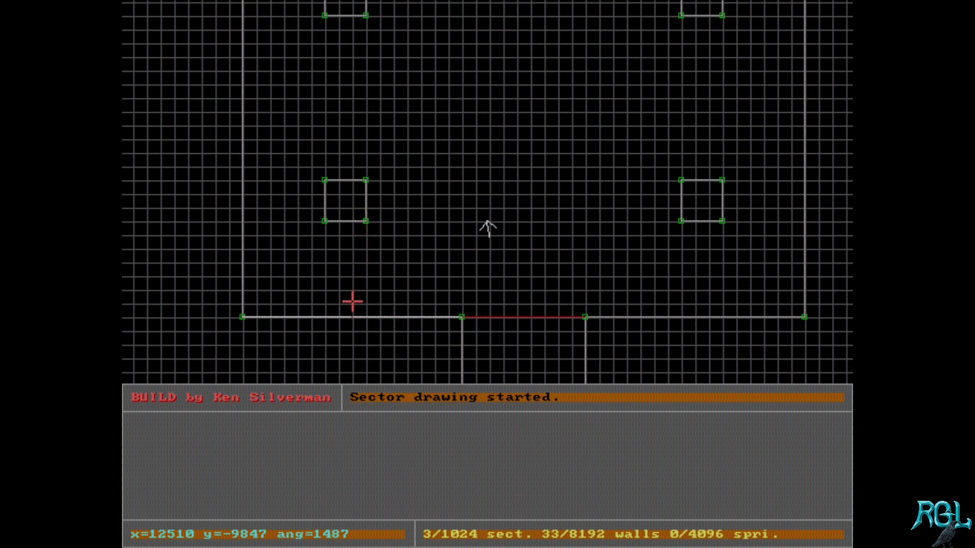
key(Right)
key(Up)
key(Up)
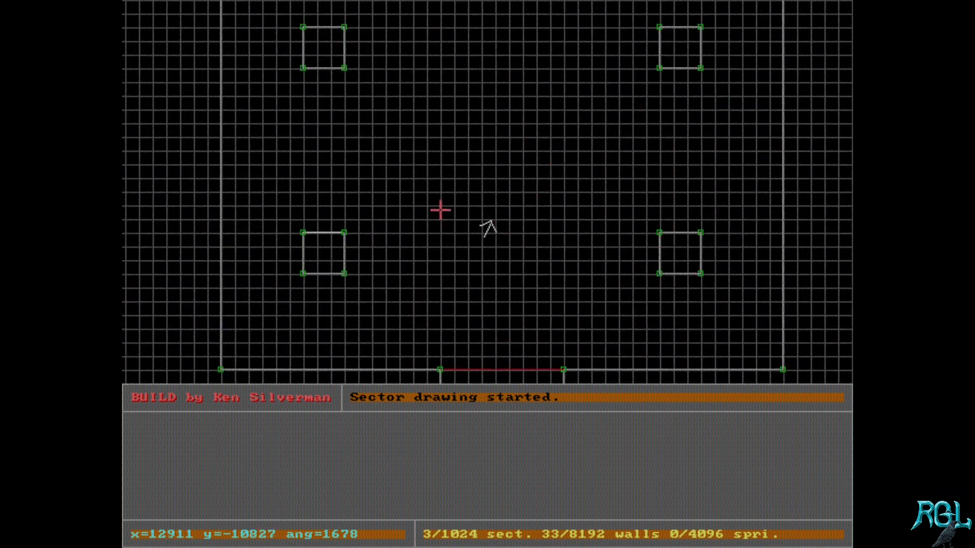
key(Down)
key(Up)
key(Left)
key(Left)
key(Right)
key(Up)
key(Right)
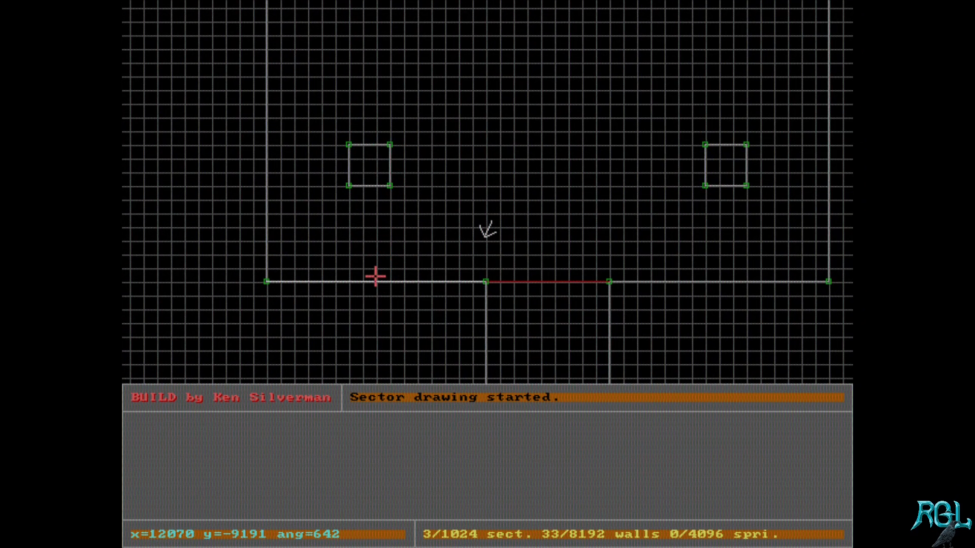
key(Insert)
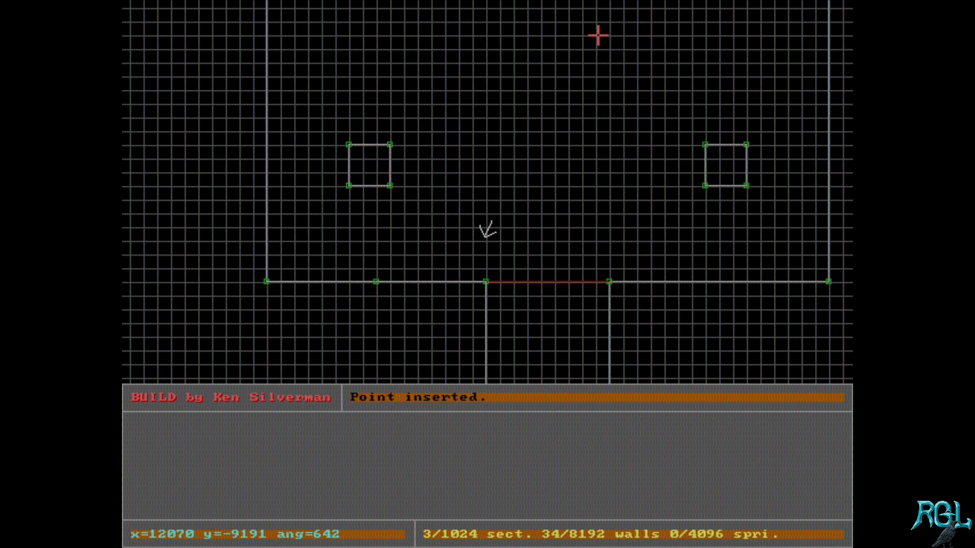
key(Insert)
Connect the southwest pillar's southeast corner to the new south wall point, and the new west wall point to the pillar's northwest corner.
key(space)
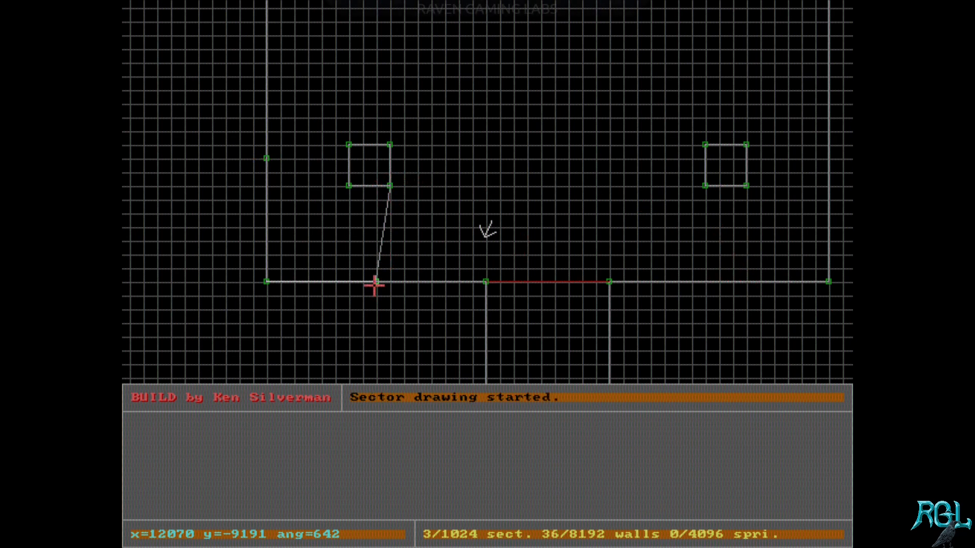
key(space)
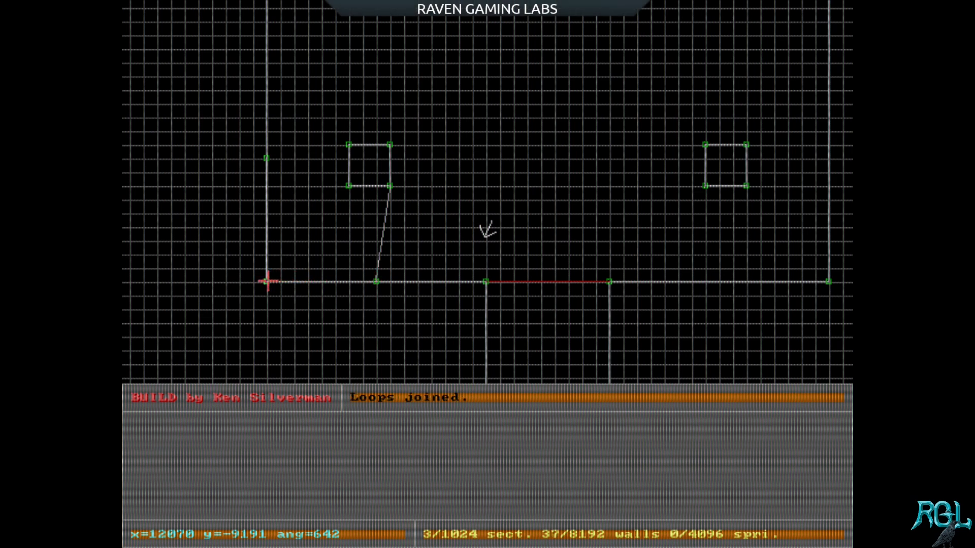
key(space)
key(space)
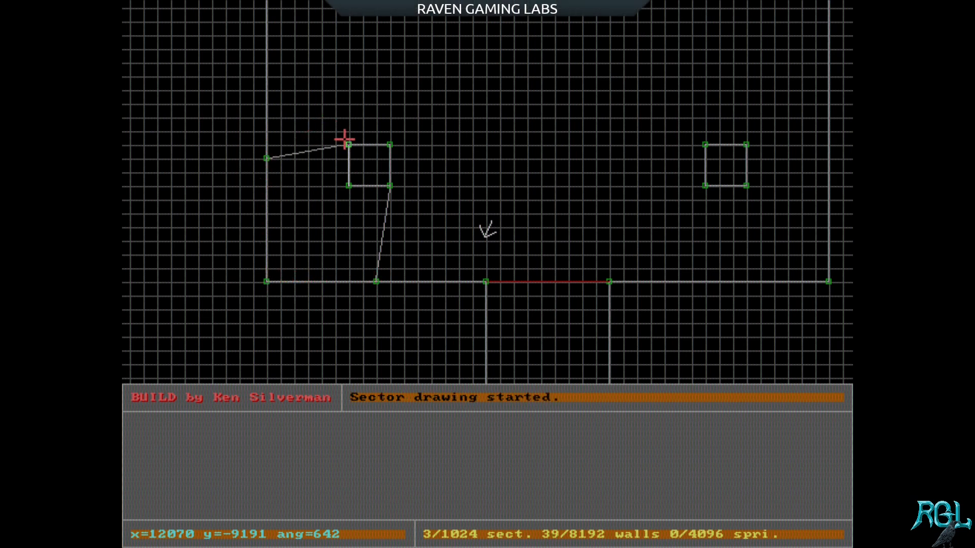
key(space)
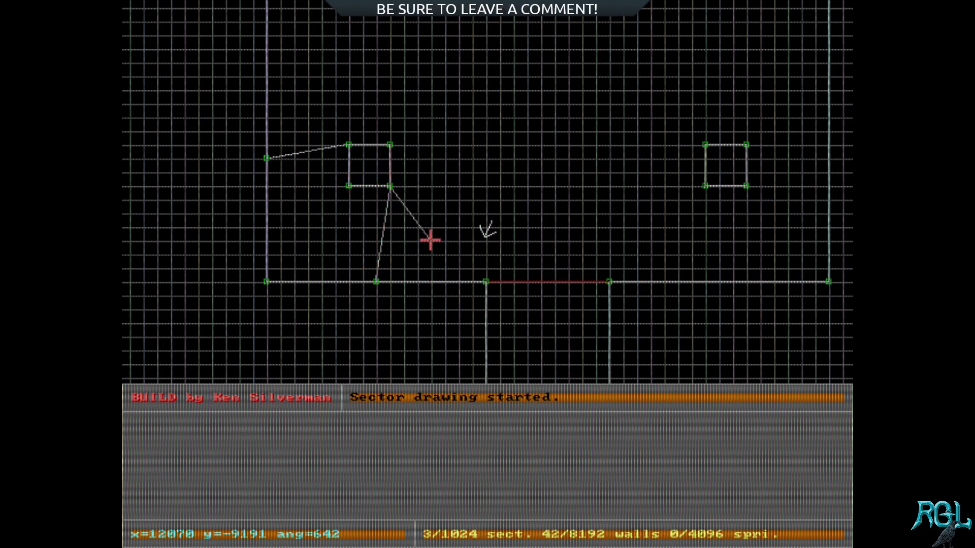
key(BackSpace)
key(BackSpace)
key(BackSpace)
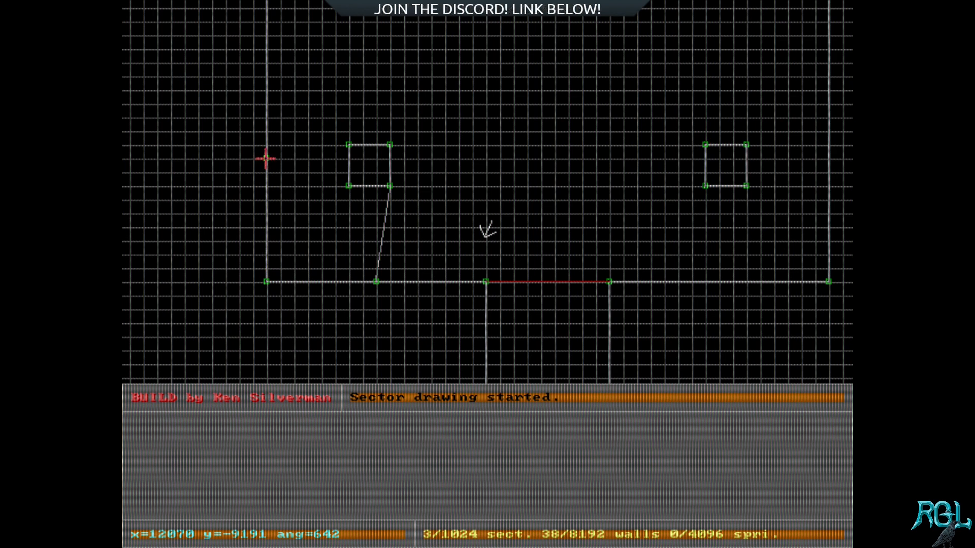
Draw the line between the west wall point and the southwest pillar's northwest corner to split off the room's southwest corner.
key(BackSpace)
key(space)
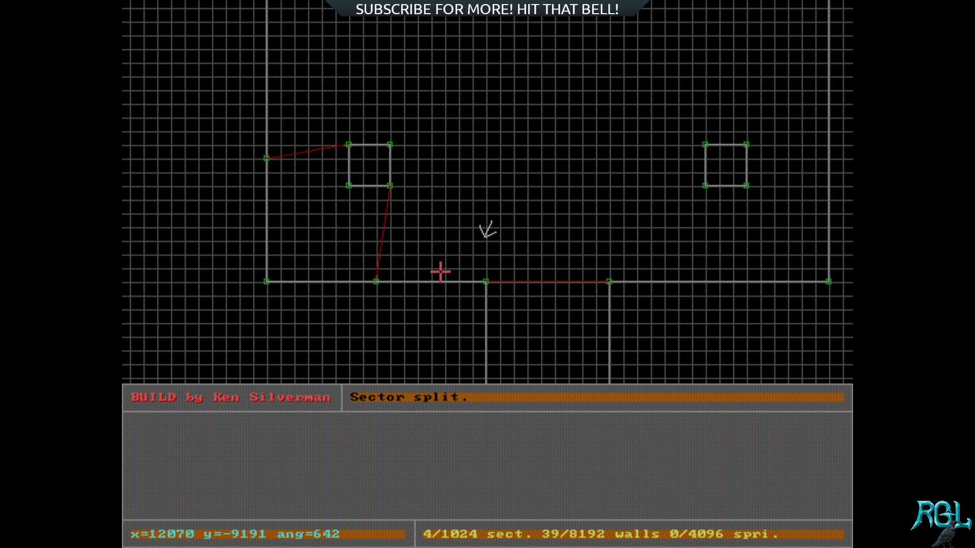
Insert a point midway along the south wall east of the doorway and another on the east wall beside the southeast pillar.
key(Left)
key(Up)
key(Left)
key(Up)
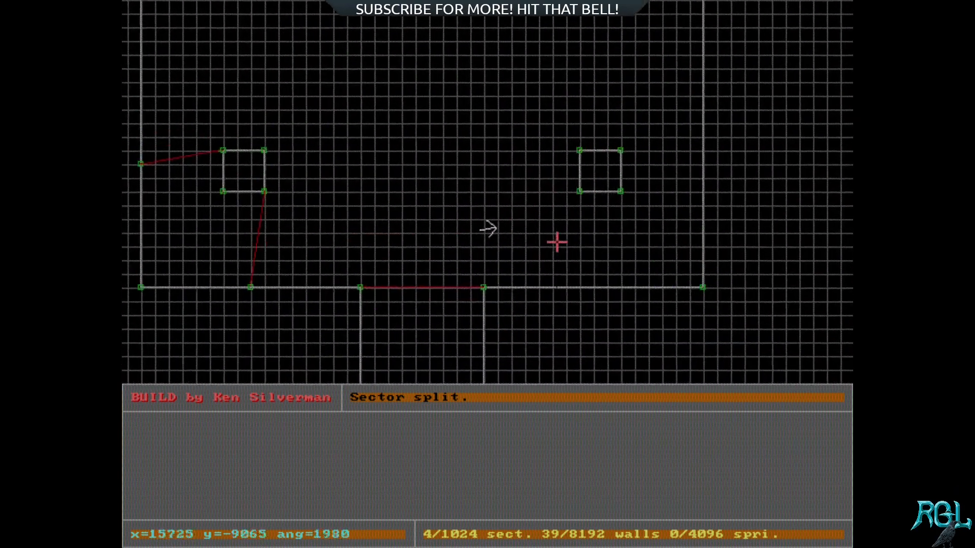
key(Right)
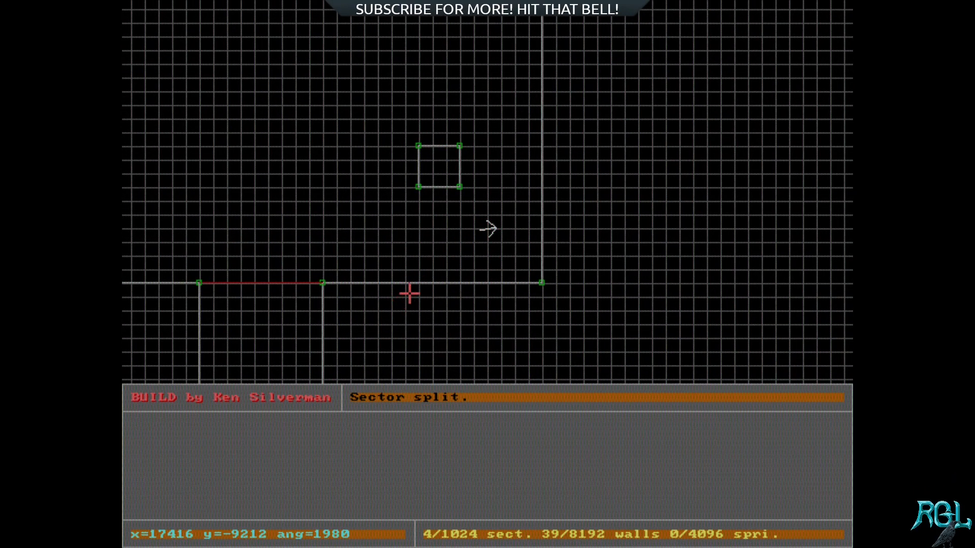
key(Insert)
key(Insert)
Split off the southeast corner by connecting the pillar's northeast corner to the east wall point and its southwest corner to the south wall point.
key(space)
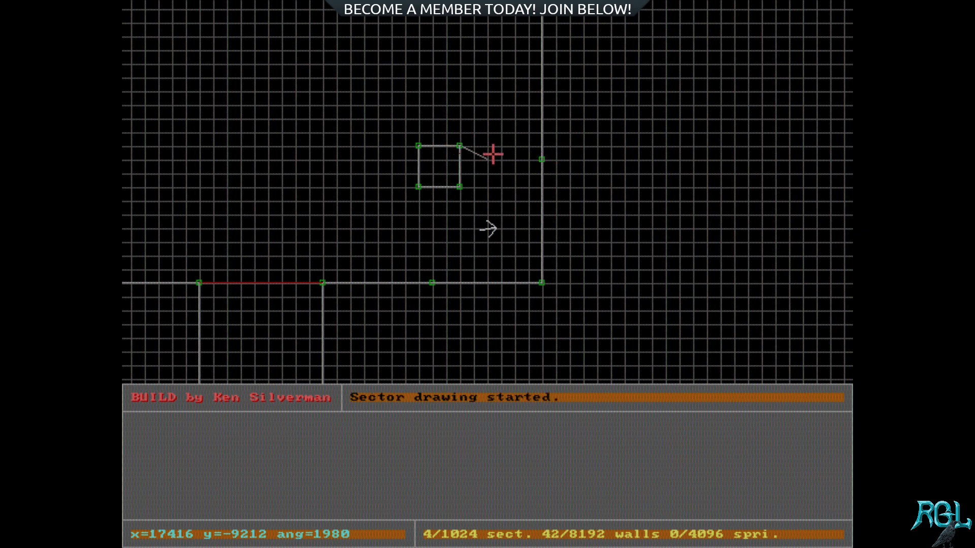
key(space)
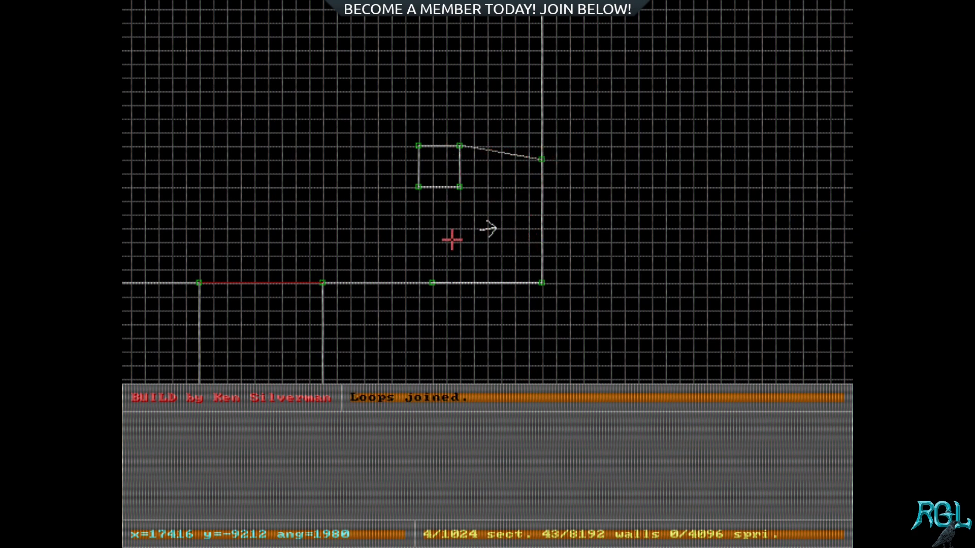
key(space)
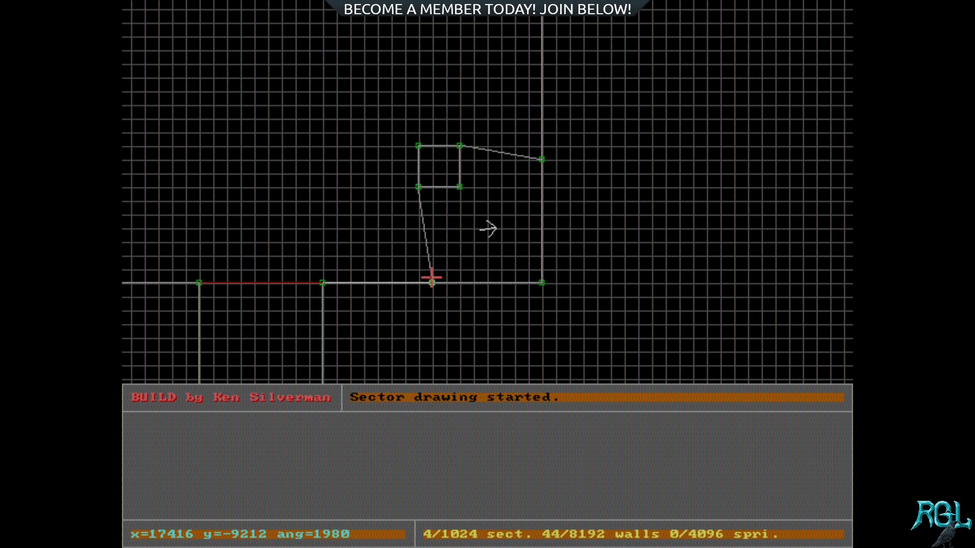
key(space)
Insert a point on the east wall beside the northeast pillar and another on the north wall above that pillar.
key(Left)
key(Up)
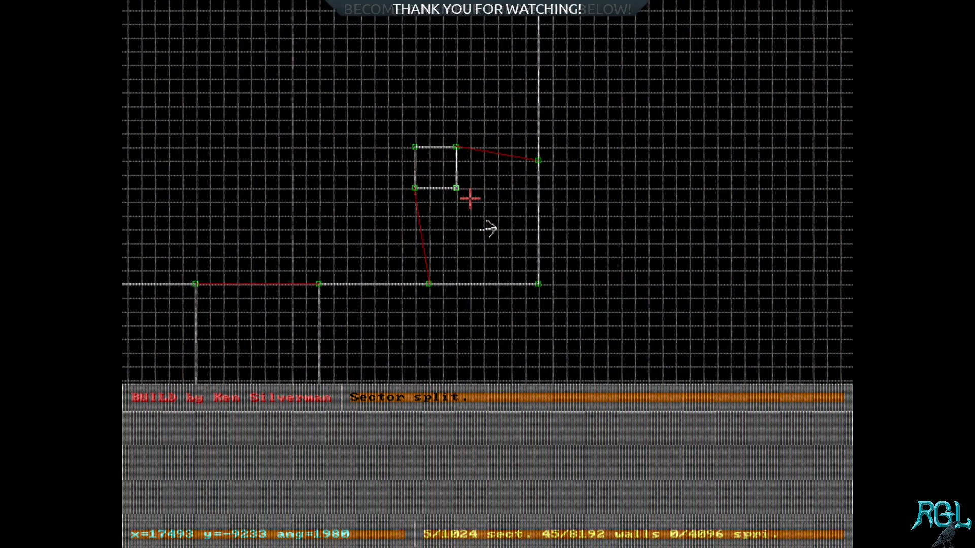
key(Left)
key(Up)
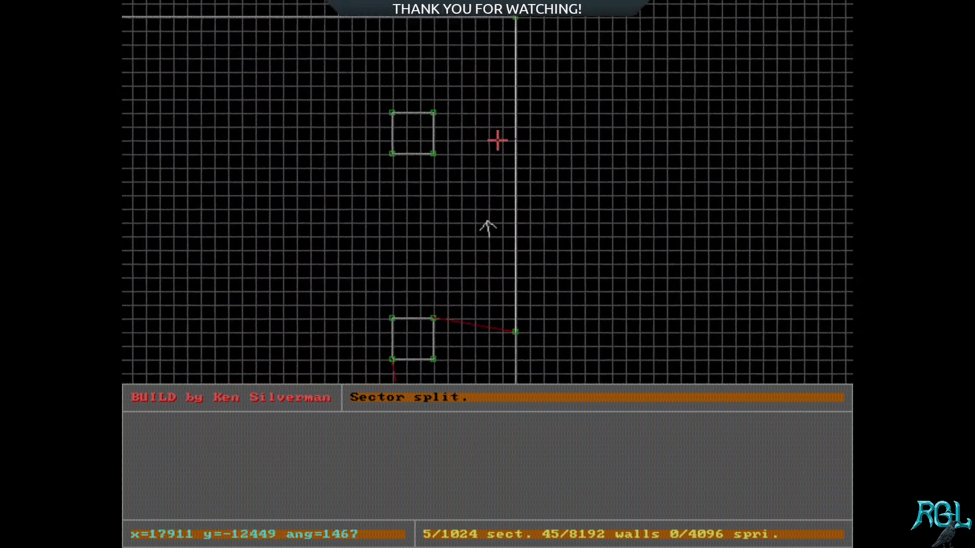
key(Insert)
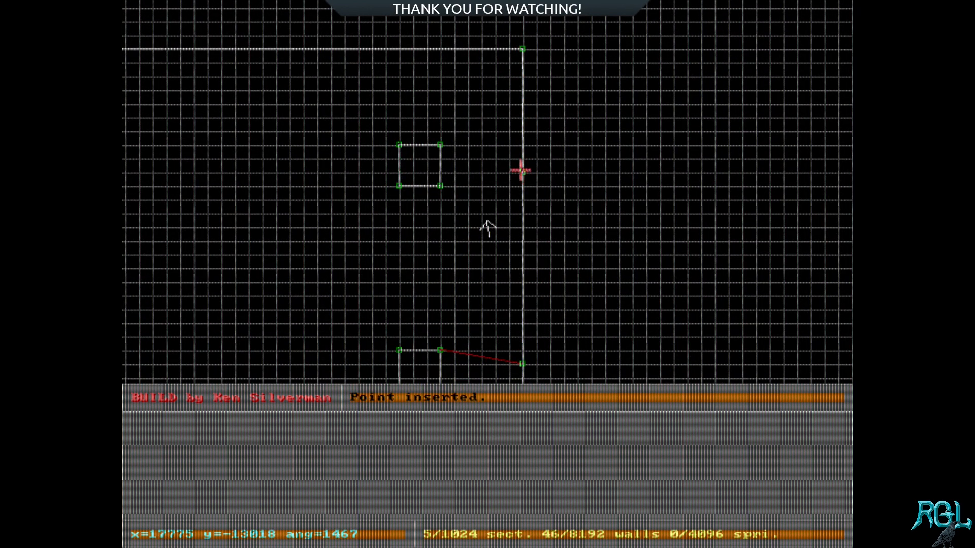
key(Insert)
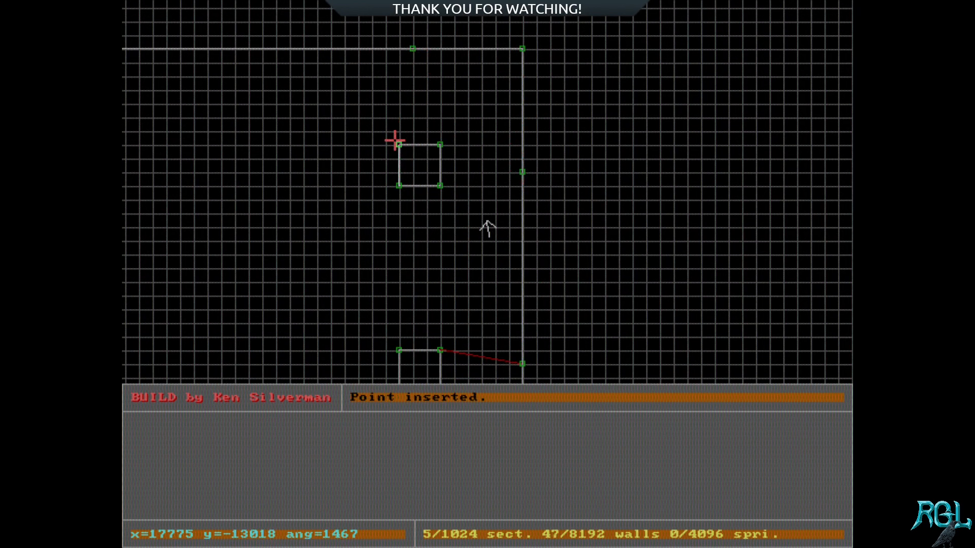
Split off the northeast corner by connecting the pillar's northwest corner to the north wall point and its southeast corner to the east wall point.
key(space)
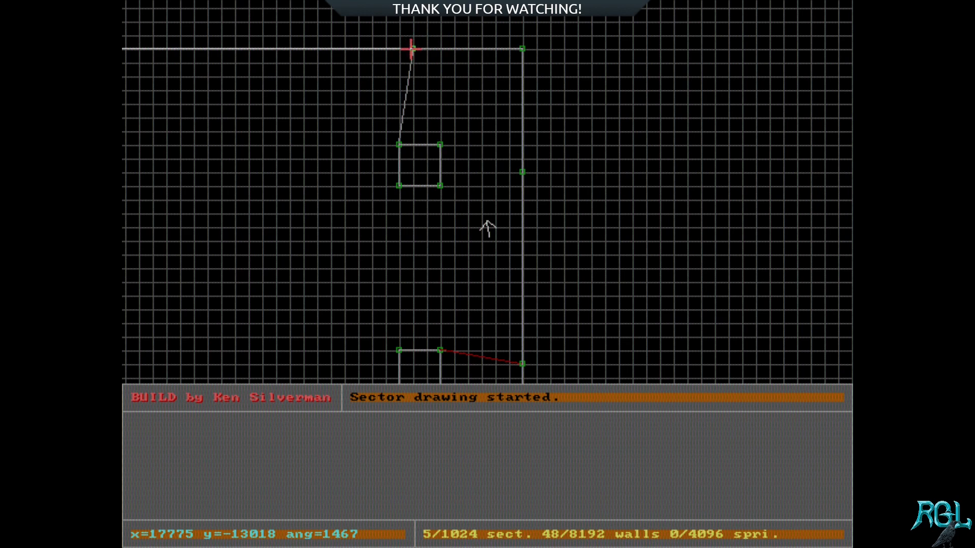
key(space)
key(space)
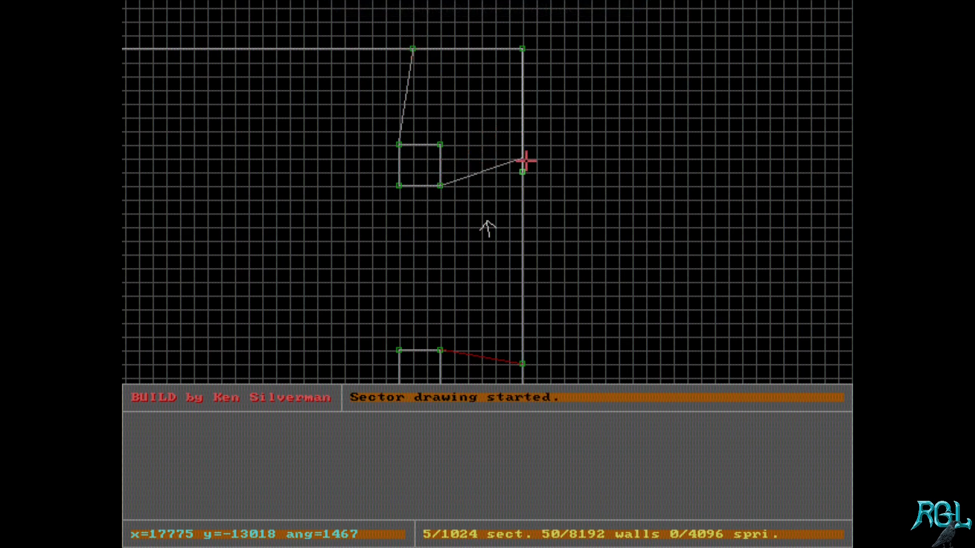
key(space)
Insert a point on the north wall above the northwest pillar and another on the west wall beside that pillar.
key(Up)
key(Left)
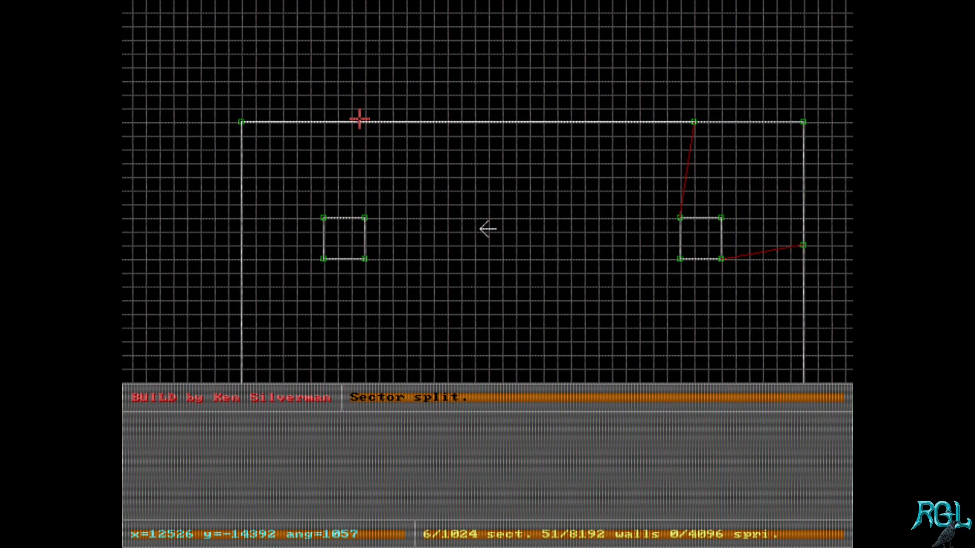
key(Insert)
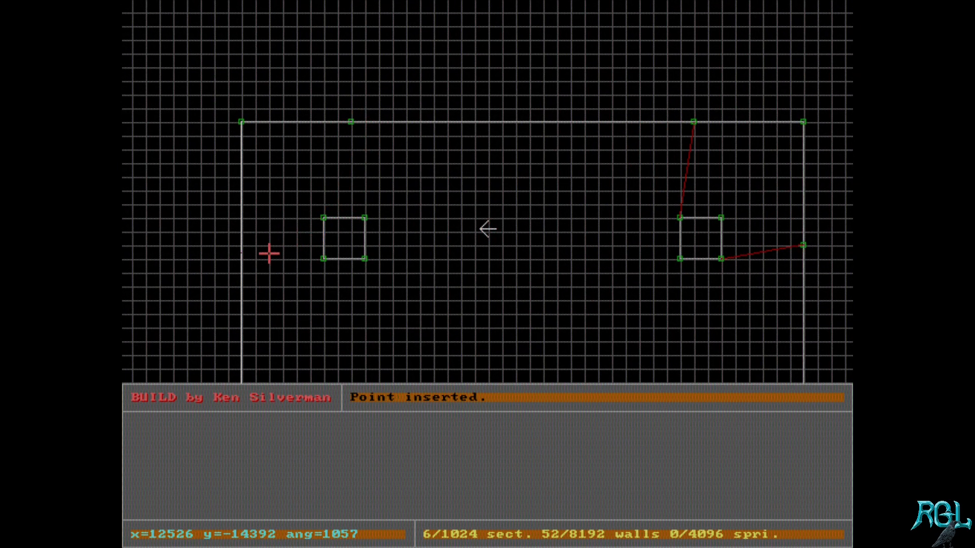
right_click(236, 244)
right_click(553, 255)
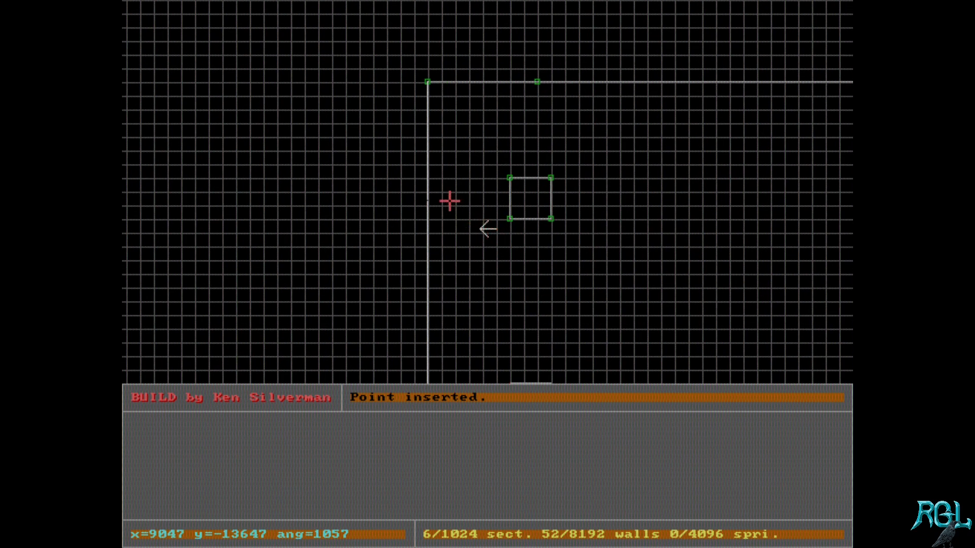
key(Insert)
key(space)
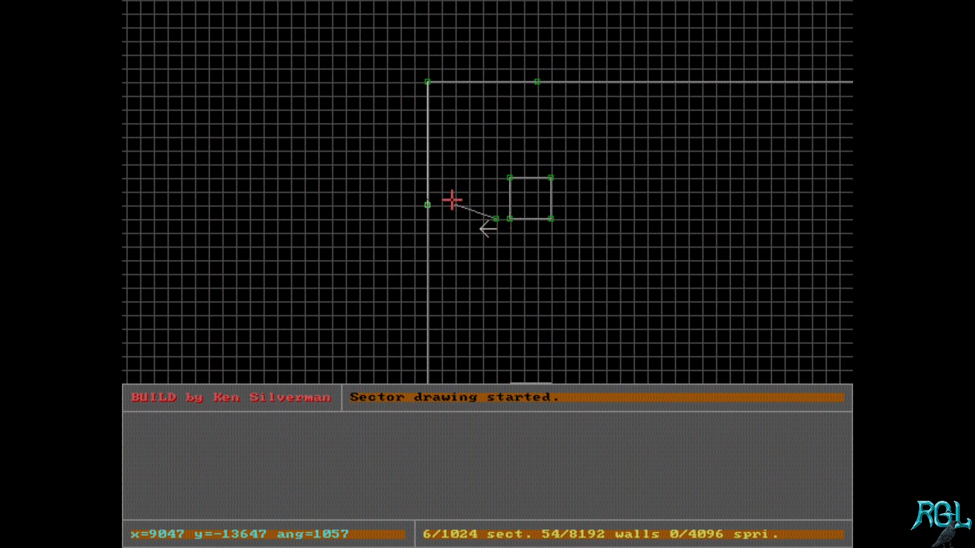
key(space)
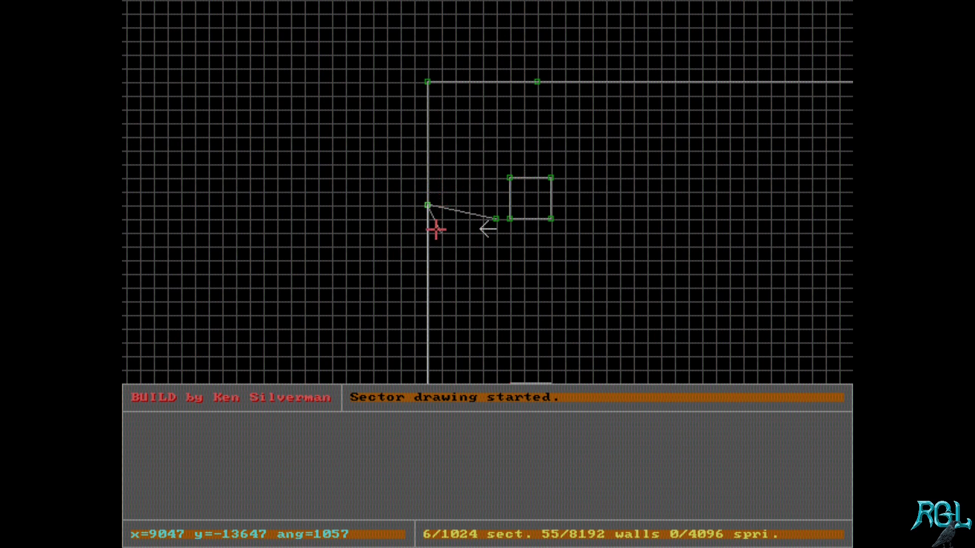
key(BackSpace)
key(BackSpace)
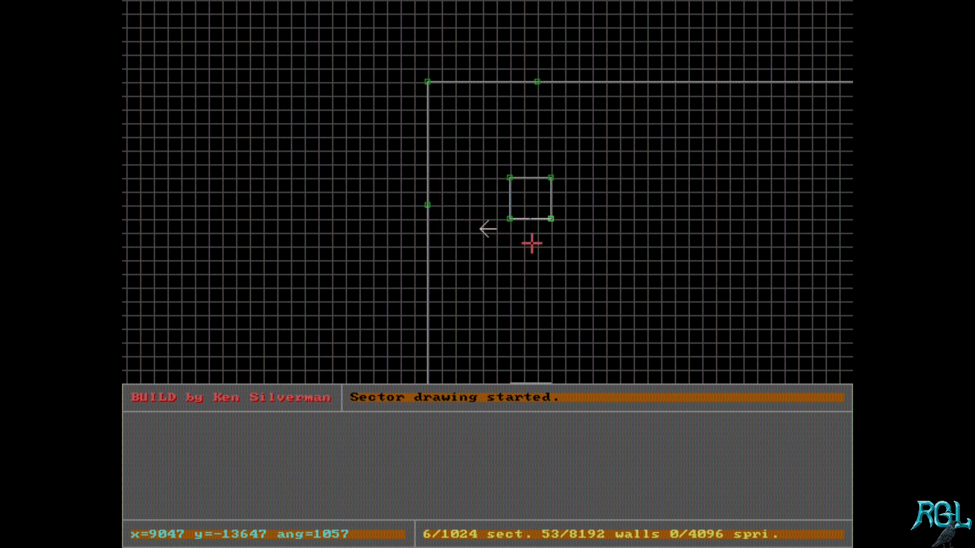
Split off the northwest corner by connecting the pillar's southwest corner to the west wall point and its northeast corner to the north wall point.
key(space)
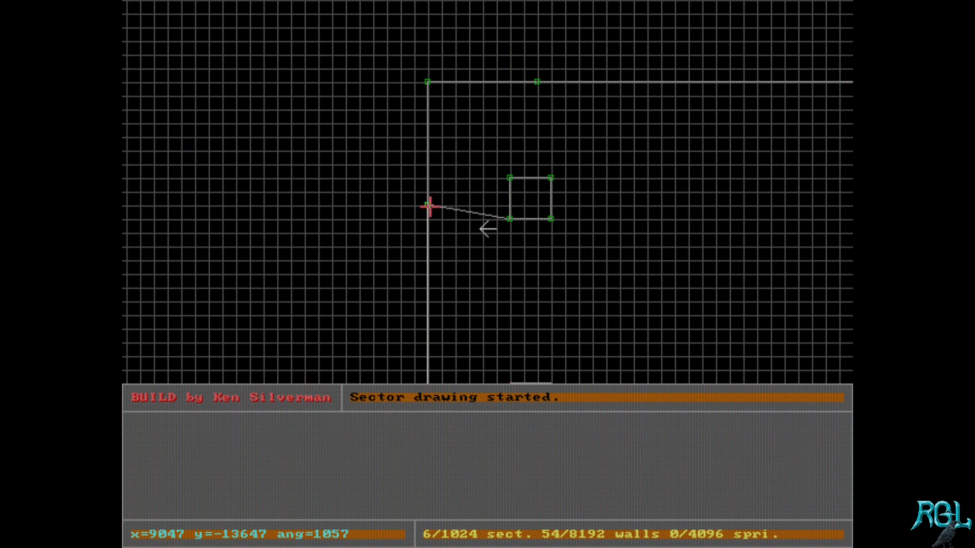
key(space)
key(space)
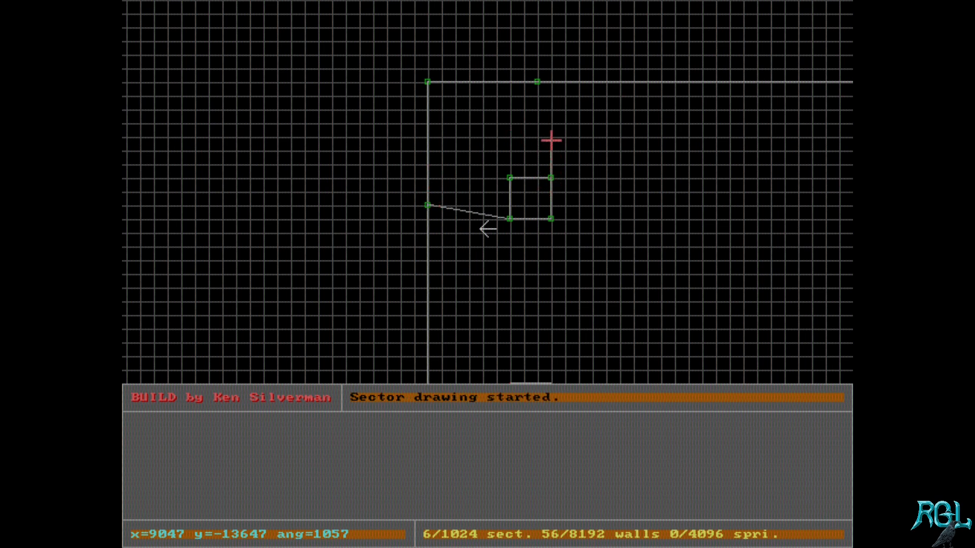
key(space)
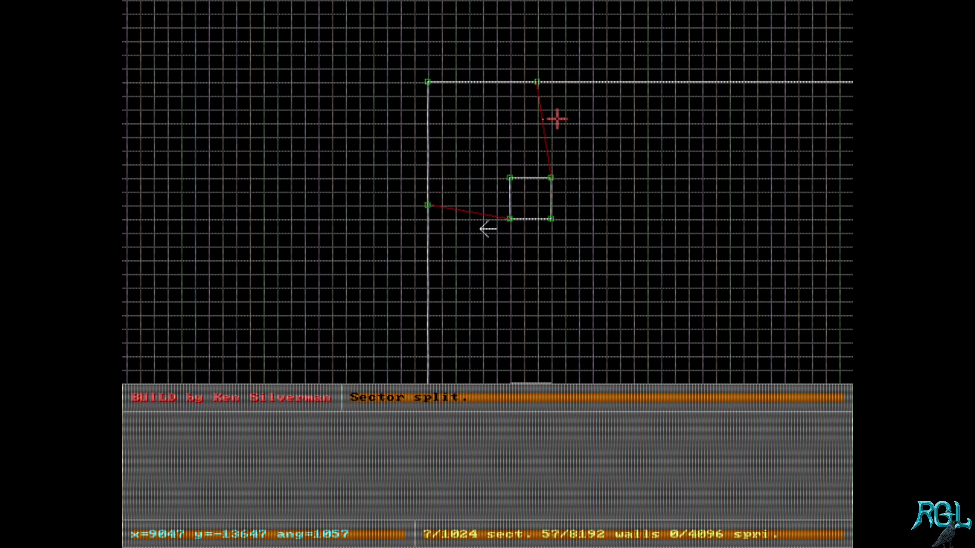
Move to the middle of the room and examine the pillars and the split-off corners in the 3D view.
key(Left)
key(Up)
key(Left)
key(Up)
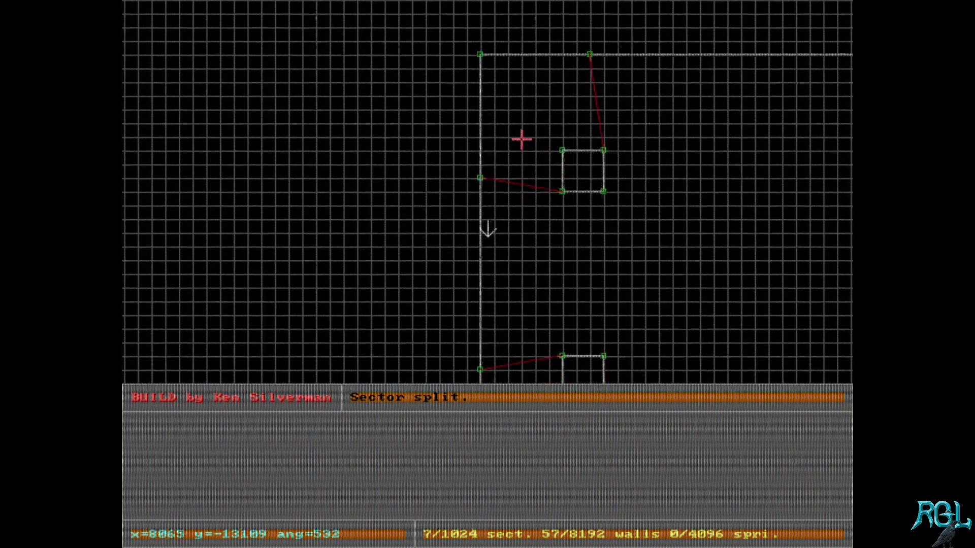
key(Up)
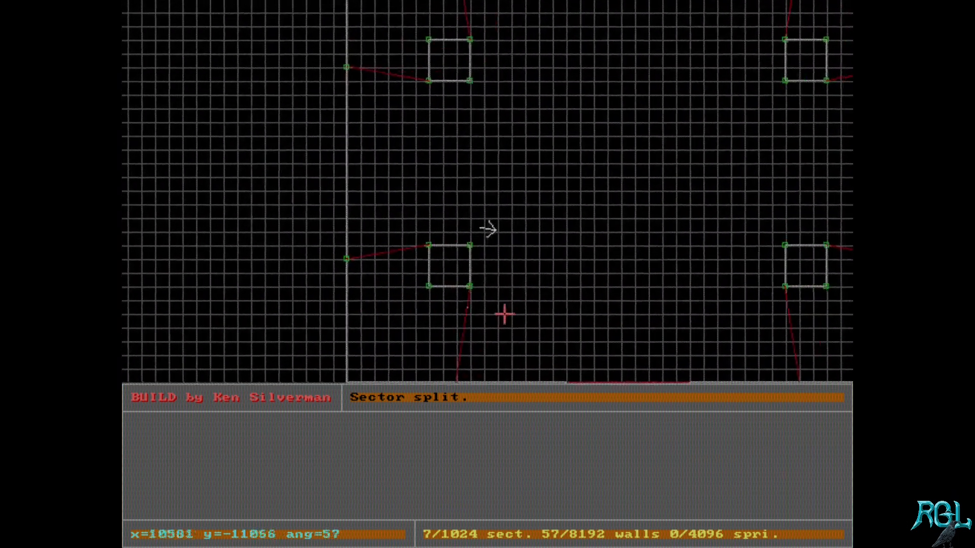
key(Up)
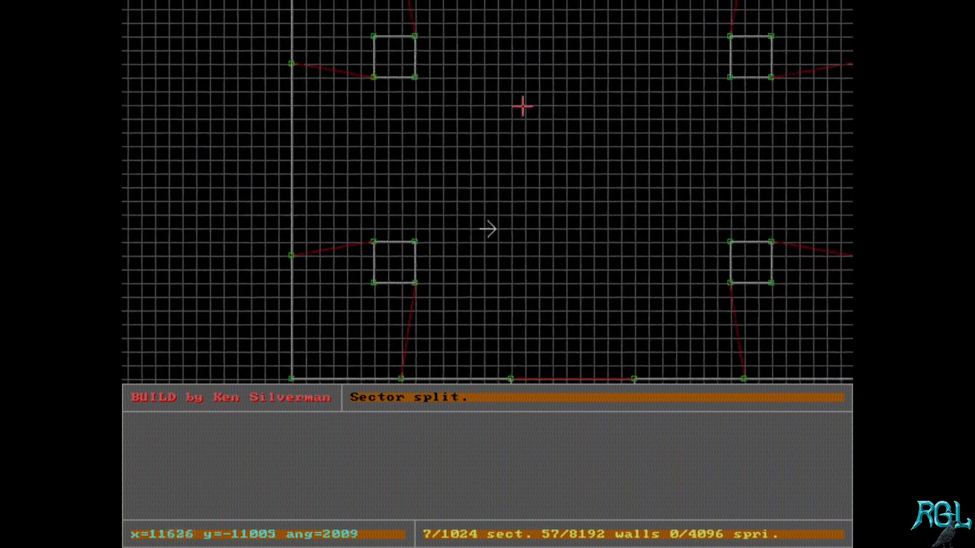
key(KP_Enter)
key(Left)
key(Up)
key(Up)
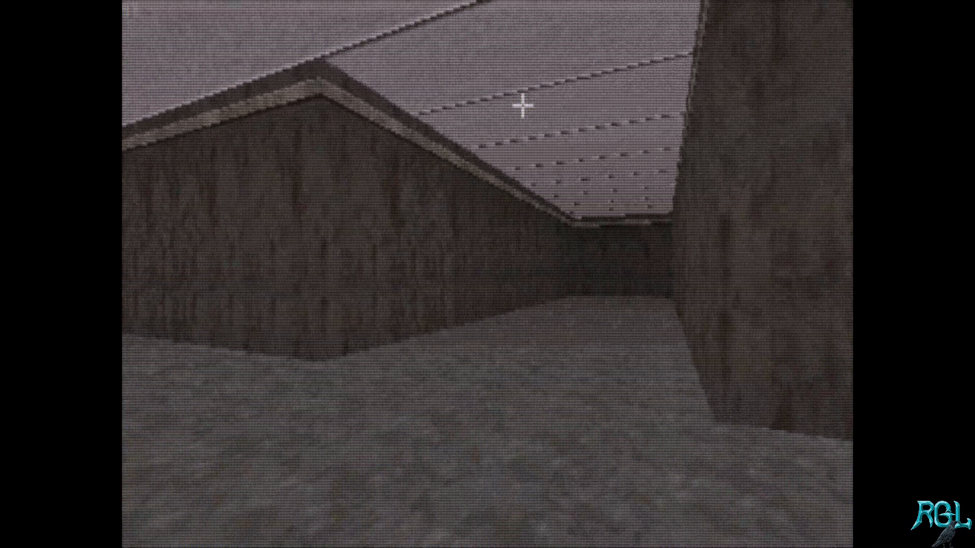
key(Left)
key(Right)
key(Right)
key(Up)
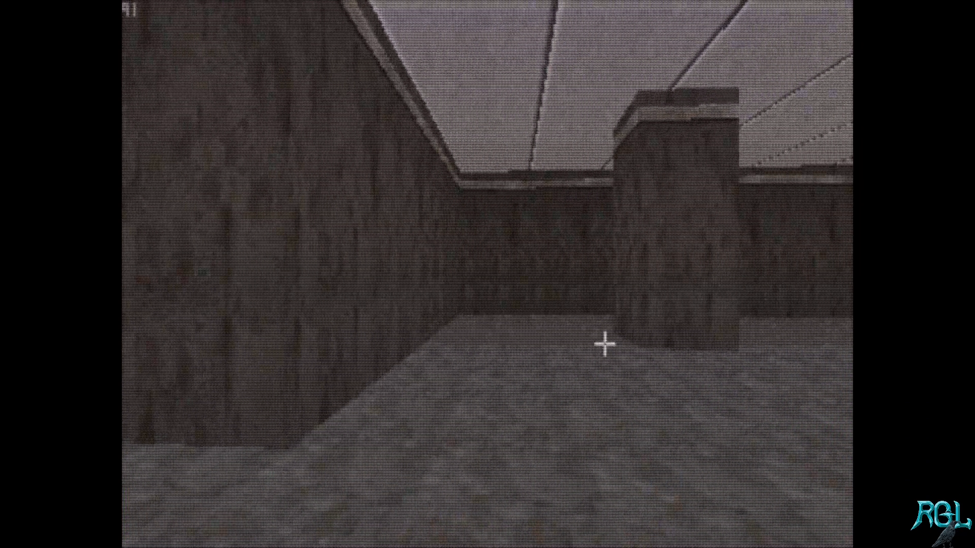
key(Right)
key(Left)
key(Down)
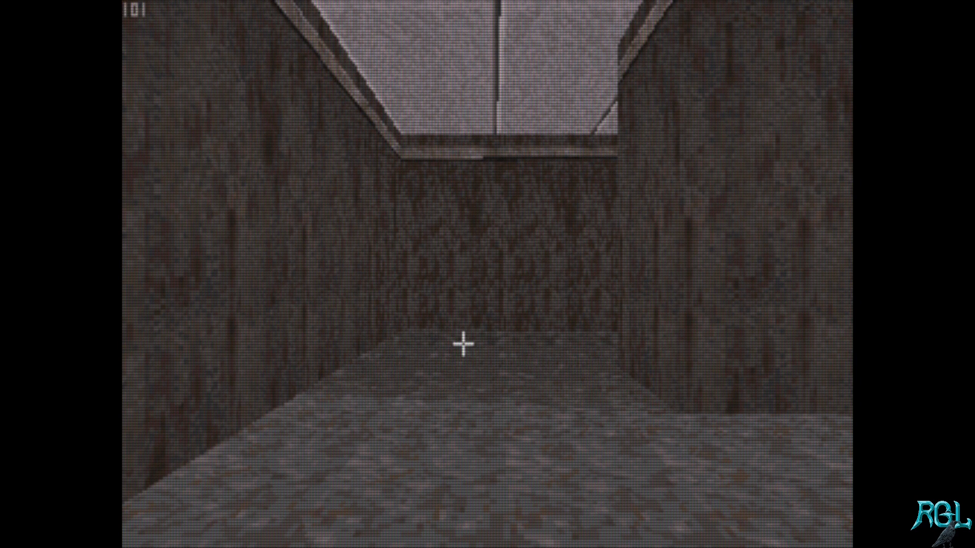
Darken the floor of the corner sector behind the pillar so it contrasts with the main room's floor.
key(w)
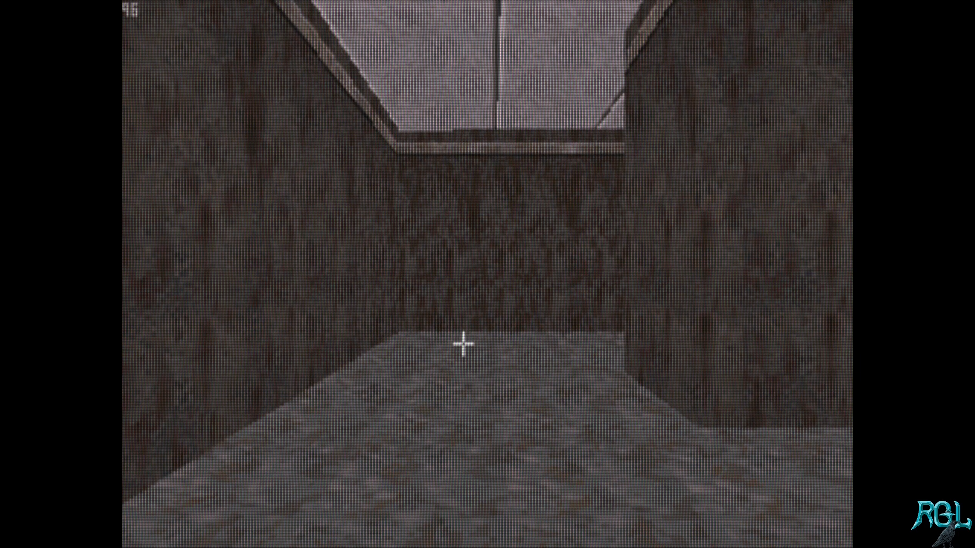
key(s)
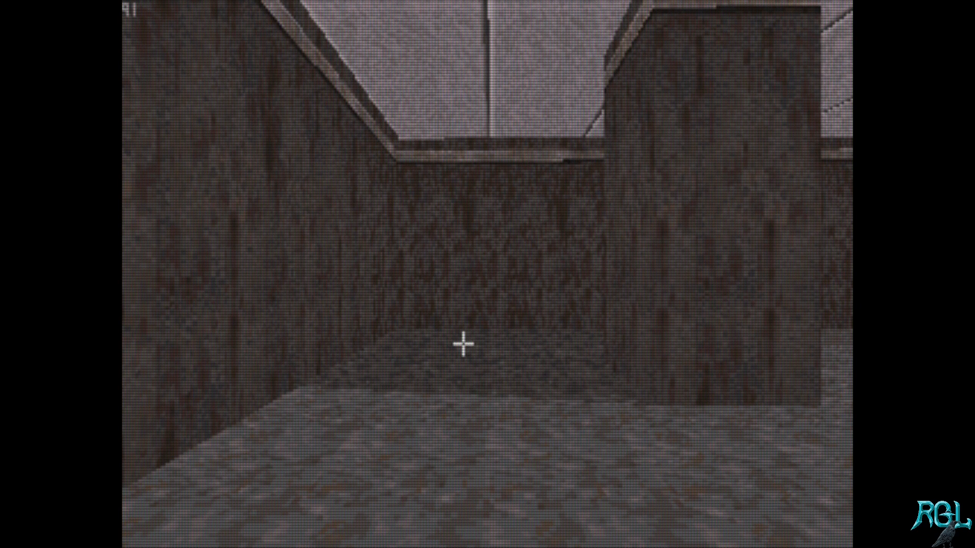
key(w)
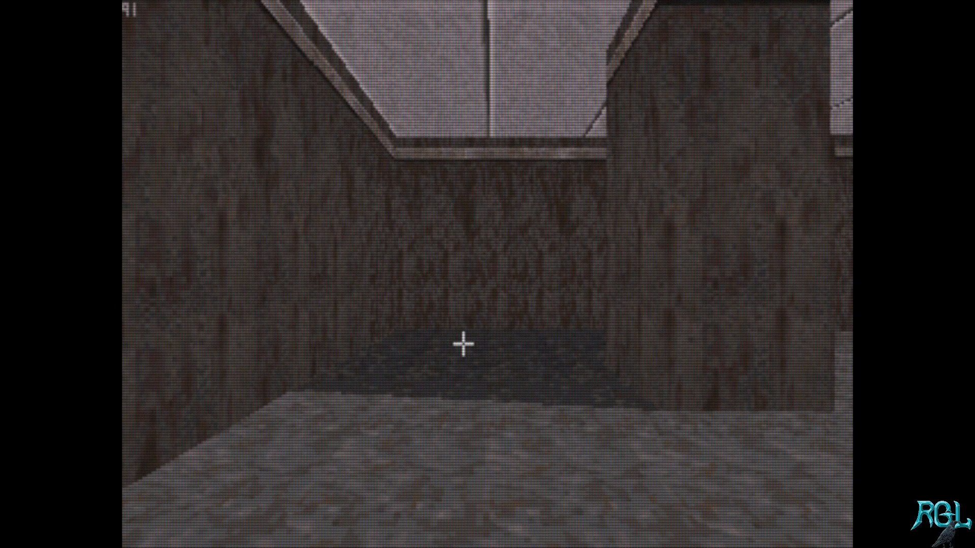
key(s)
key(w)
Darken the floors of the next corner sectors behind their pillars to match the first shaded corner.
key(w)
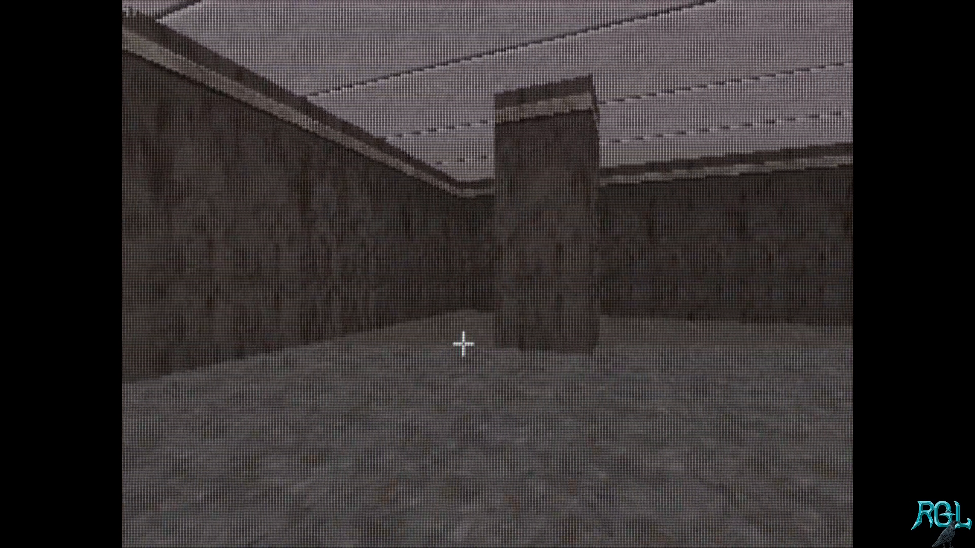
key(s)
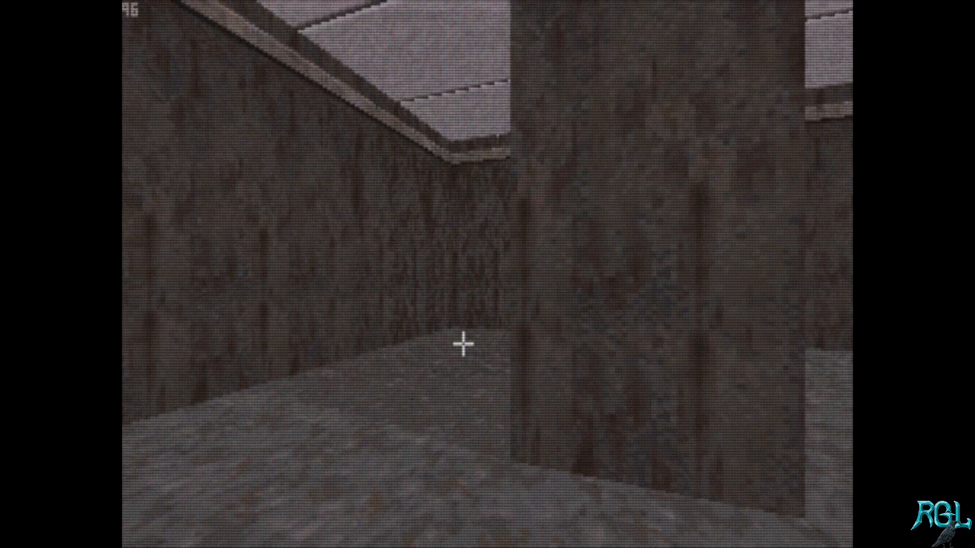
key(s)
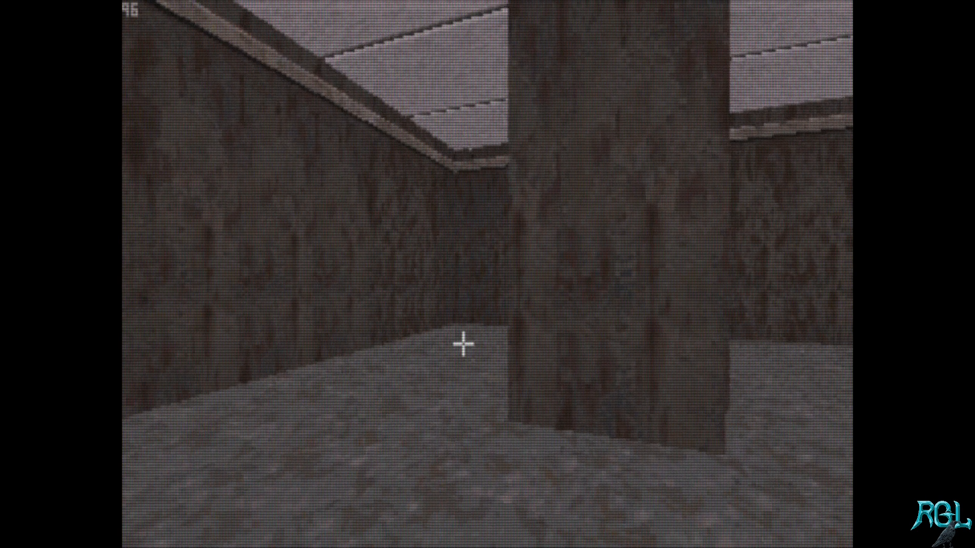
key(w)
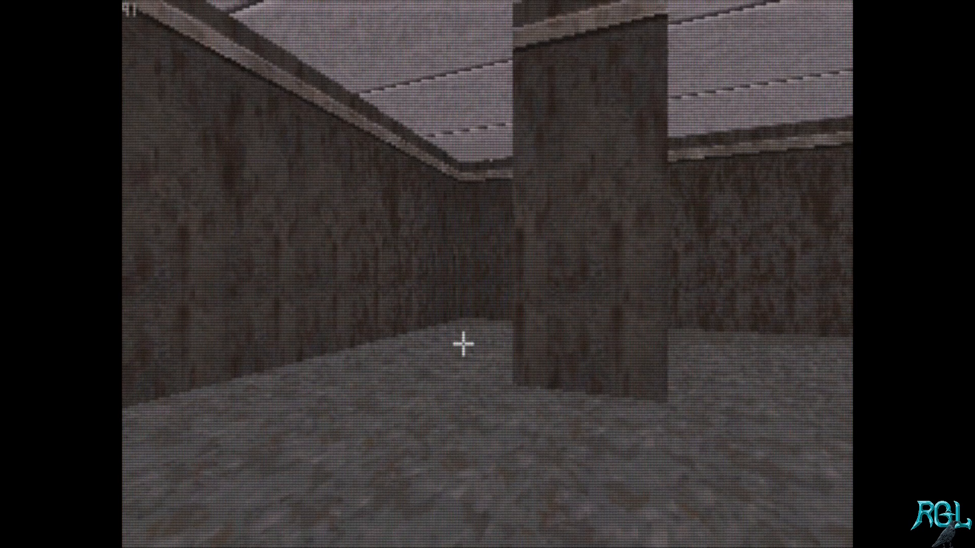
key(s)
key(w)
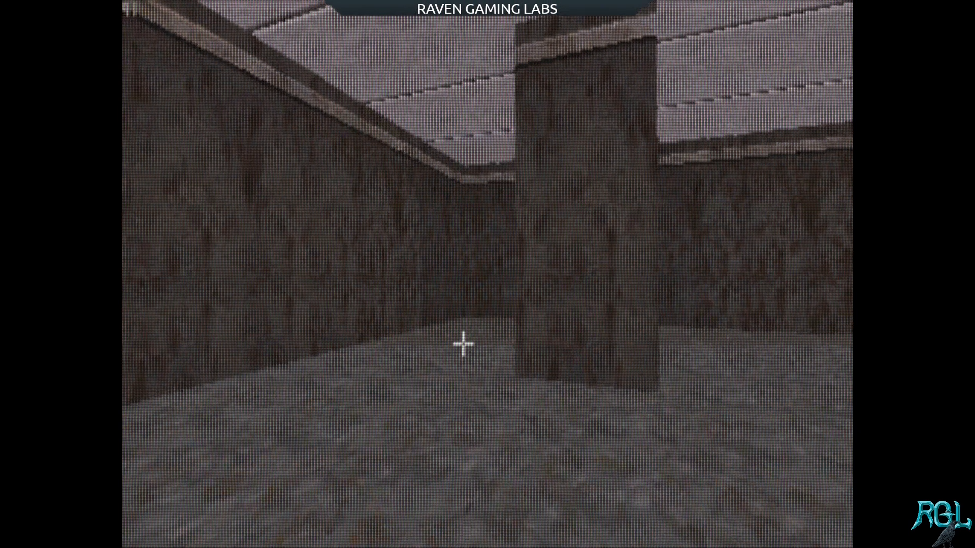
key(w)
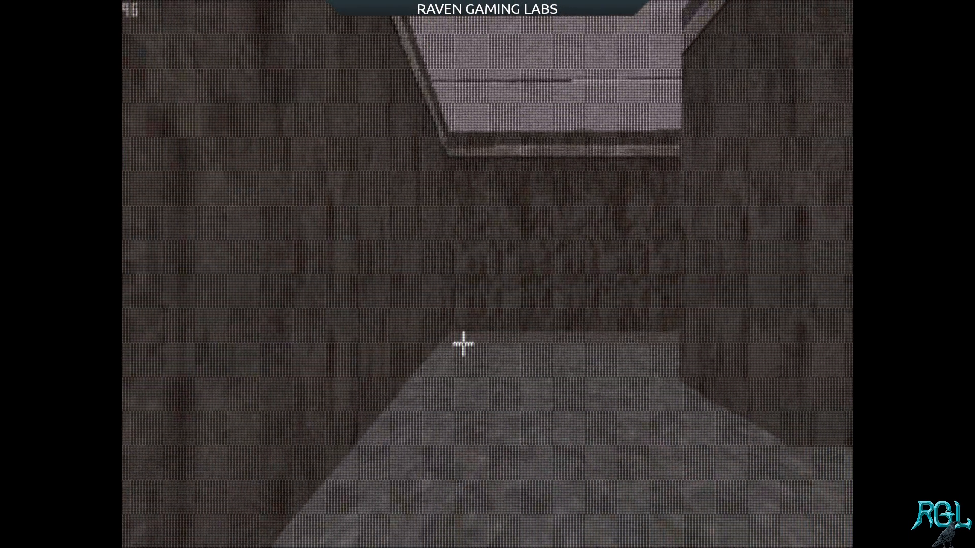
key(w)
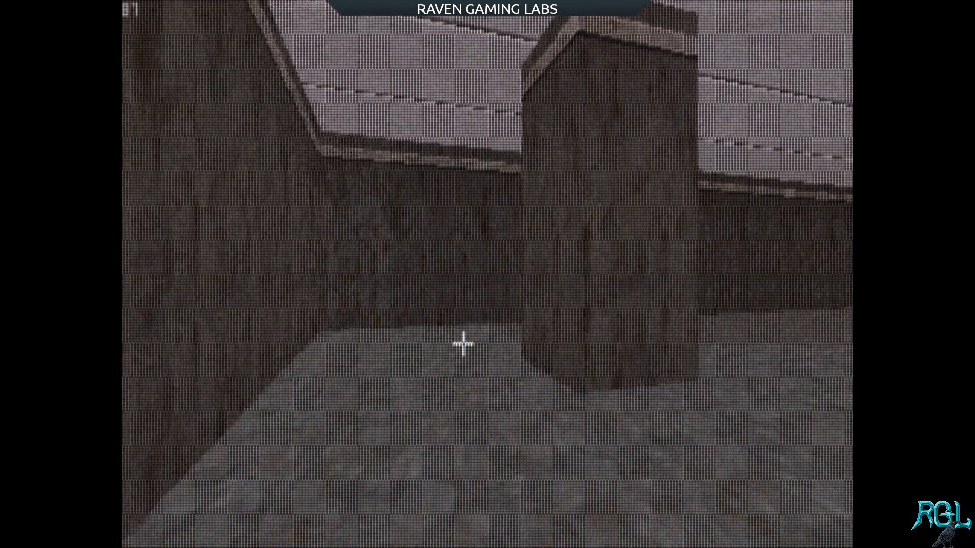
key(s)
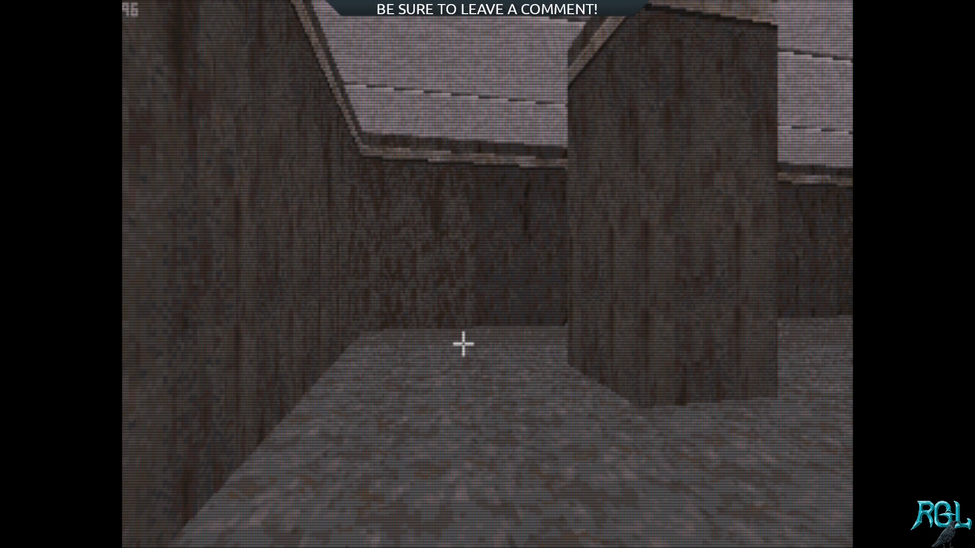
key(Left)
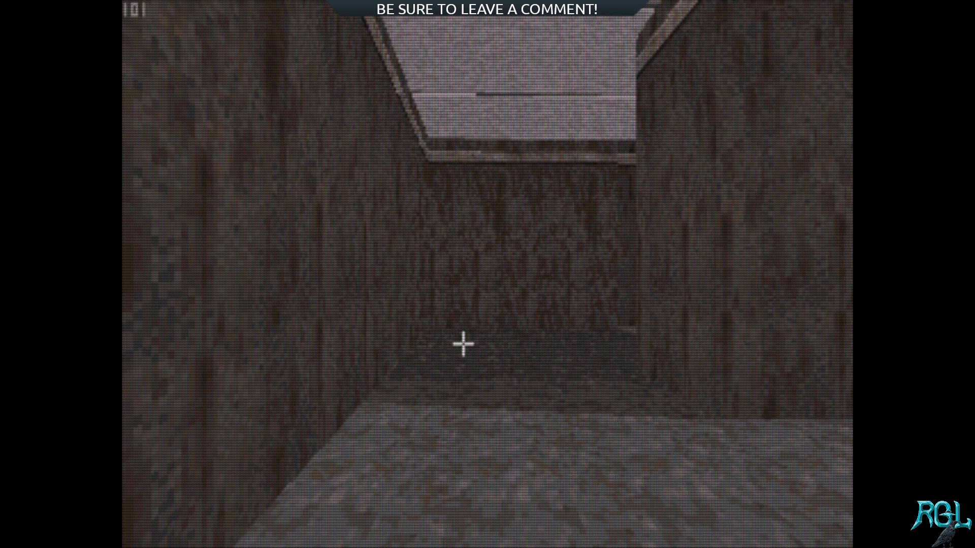
Darken the floor of the remaining corner sector behind its pillar to match the other shaded corners.
key(Right)
key(Up)
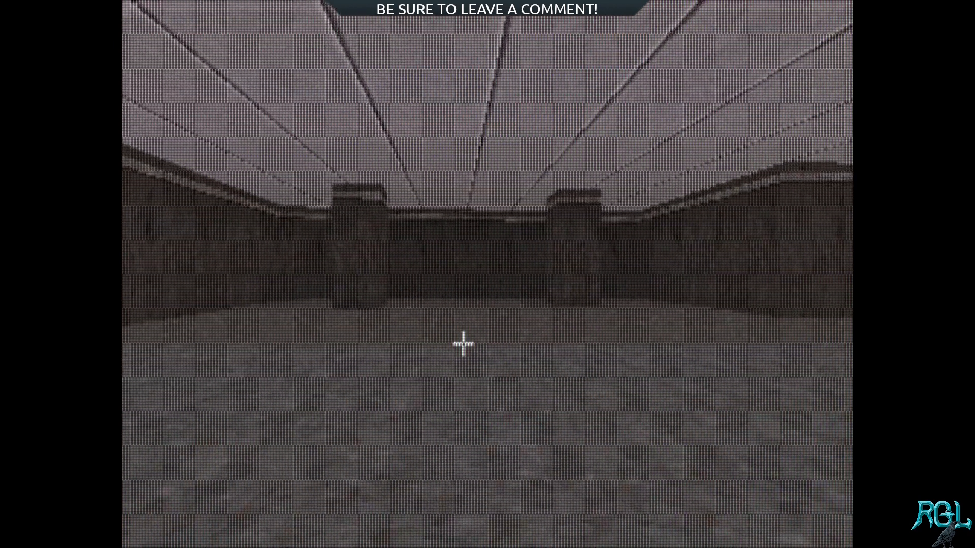
key(Right)
key(Up)
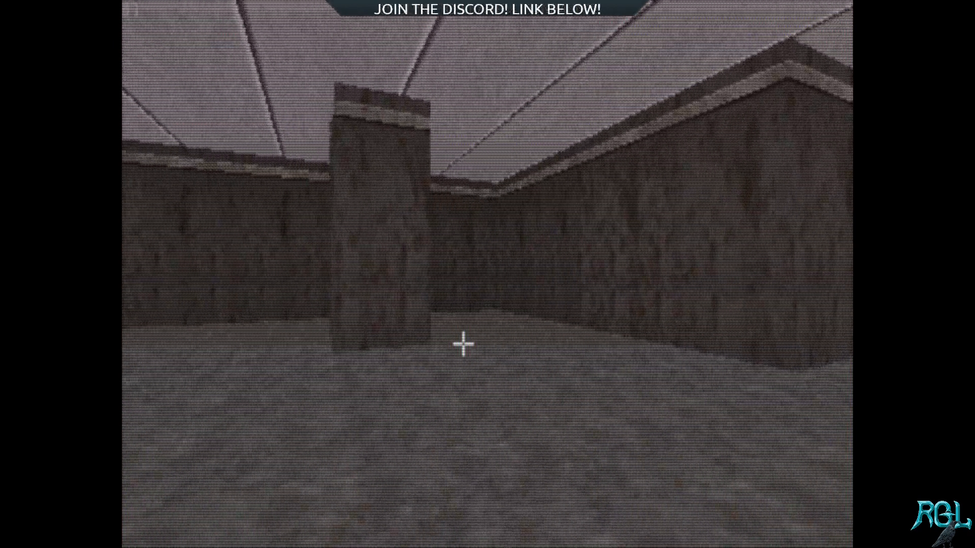
key(Up)
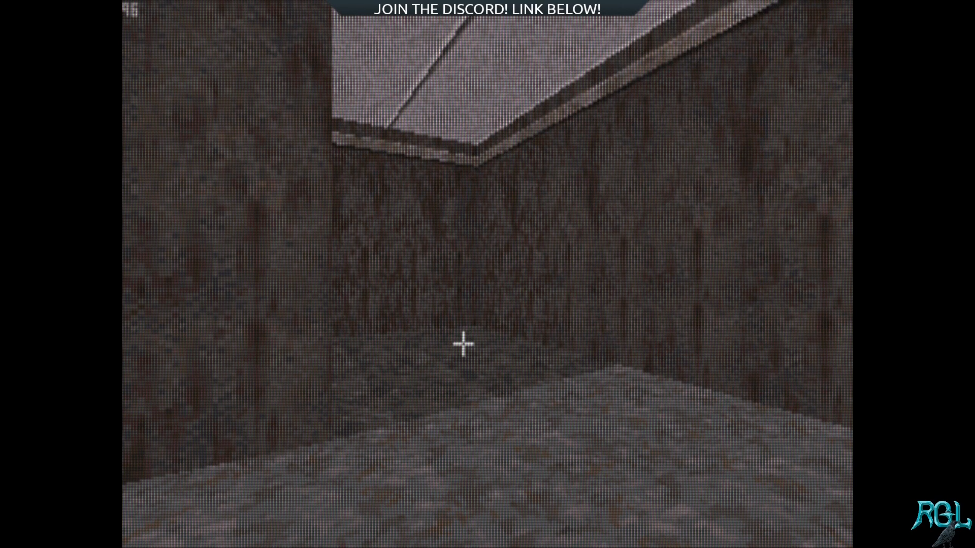
key(Left)
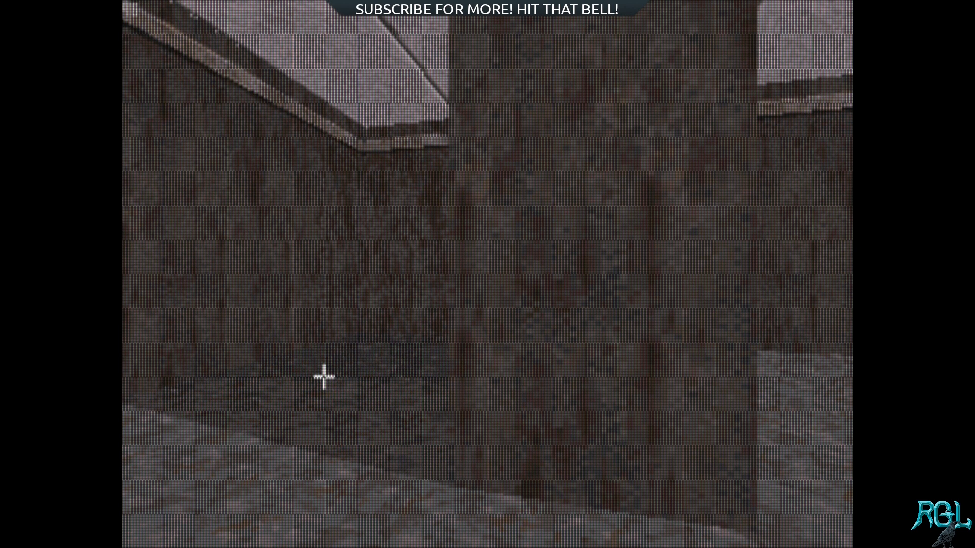
Walk around the room in the 3D view and examine the shaded floors of the corner sectors.
key(Down)
key(Right)
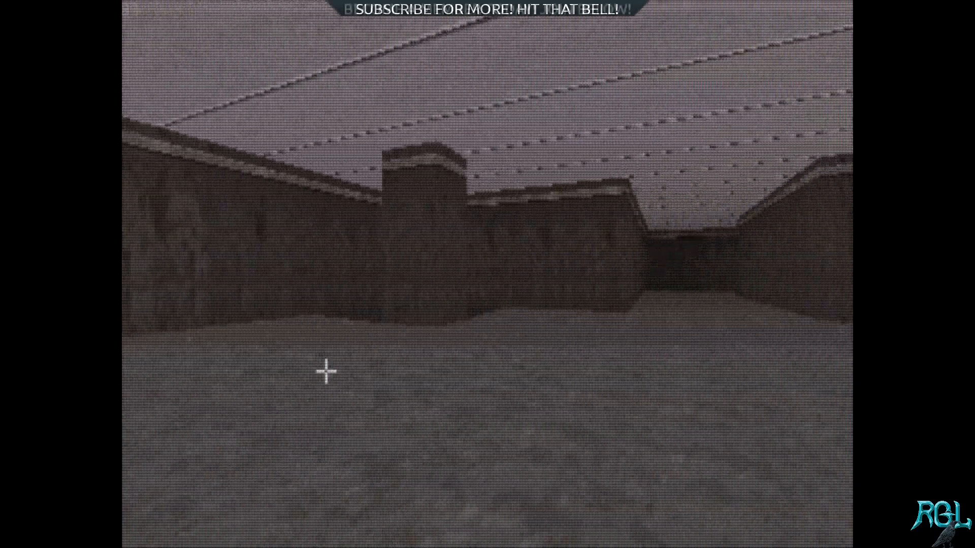
key(Left)
key(Up)
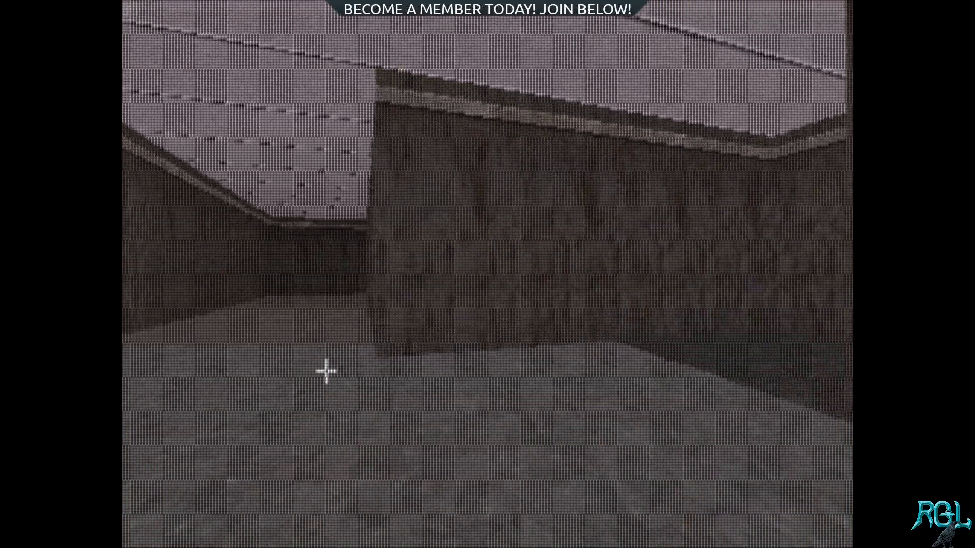
key(Right)
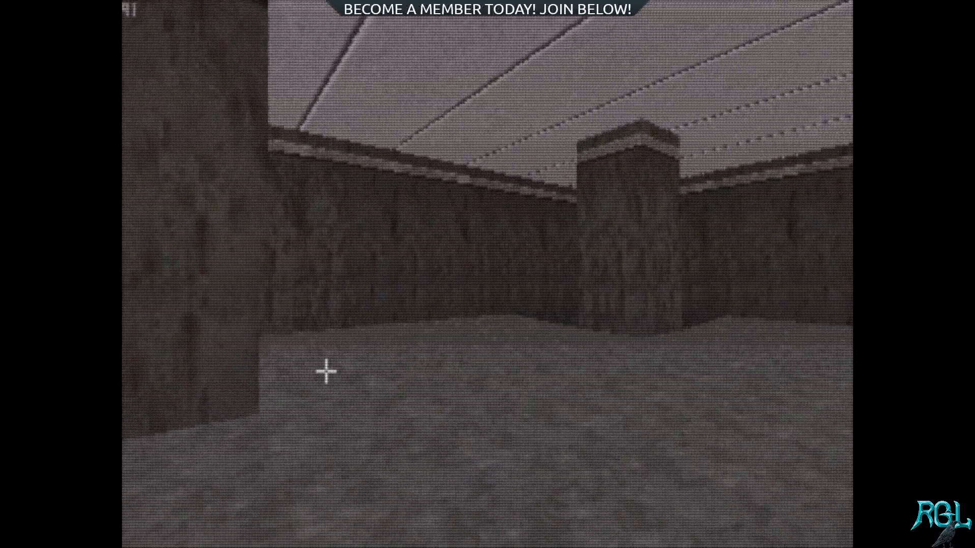
key(Right)
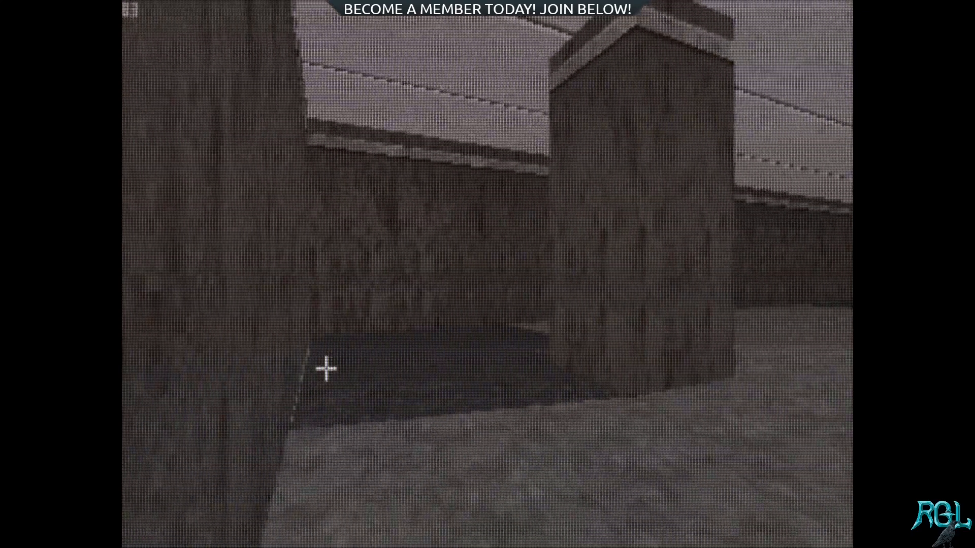
key(Down)
key(Up)
key(Left)
key(Right)
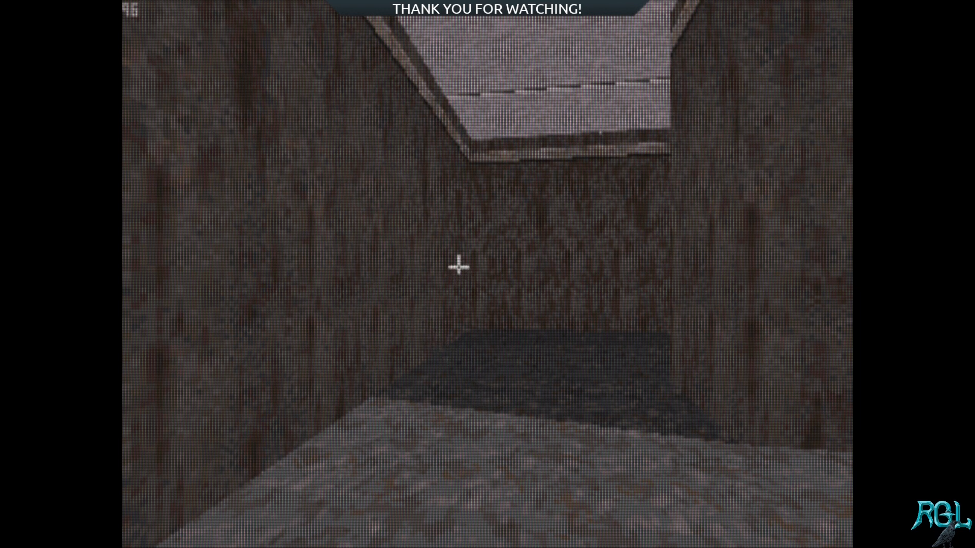
key(Right)
key(Right)
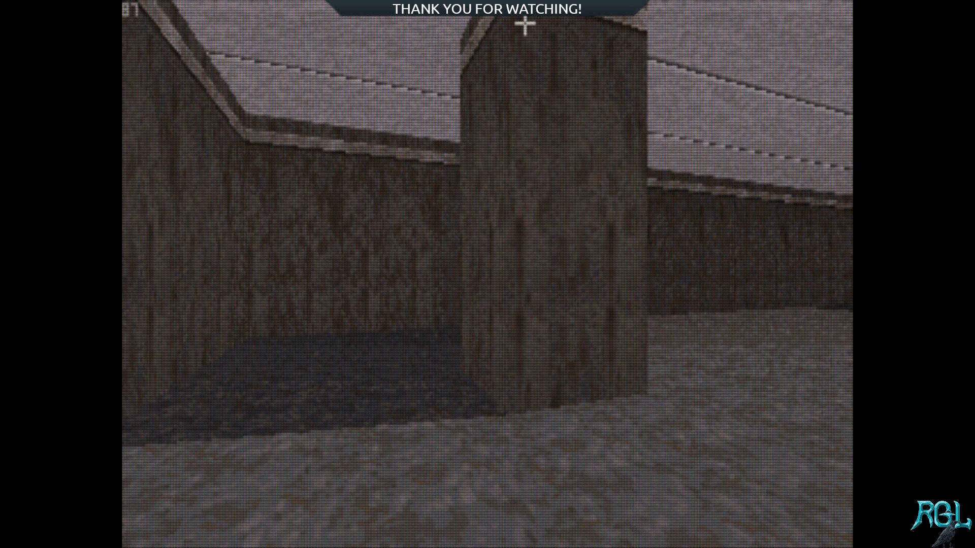
Darken the two outer walls of the first corner sector so they match its shaded floor.
key(Left)
key(Up)
key(Up)
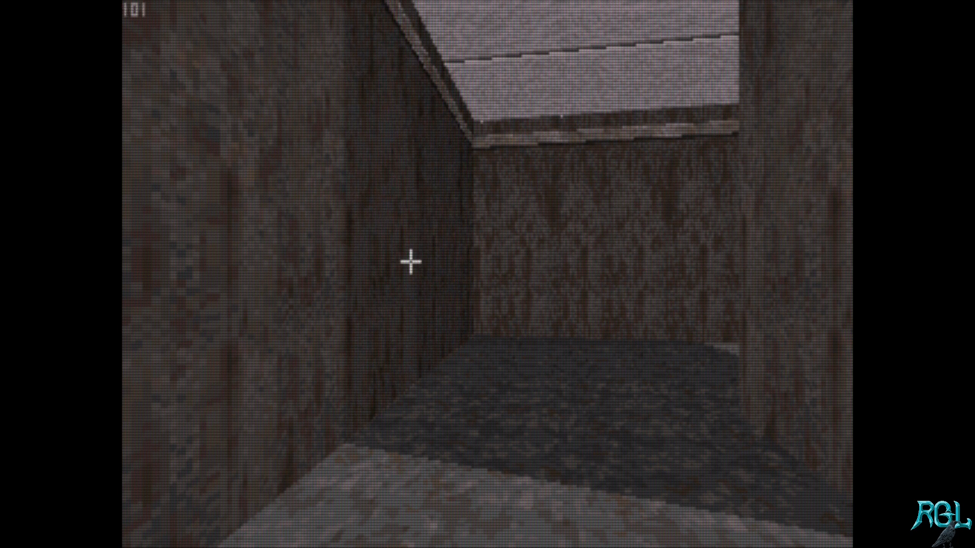
key(Right)
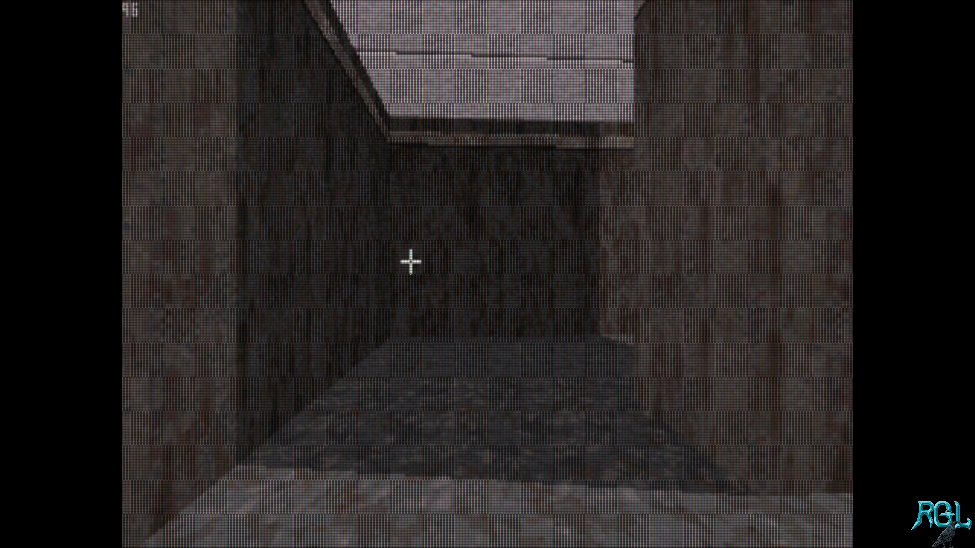
key(w)
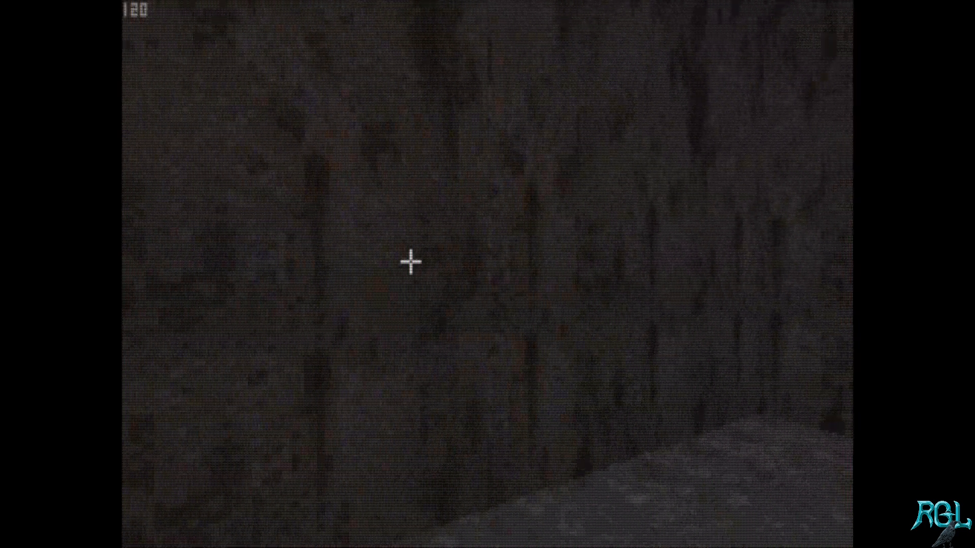
key(s)
key(s)
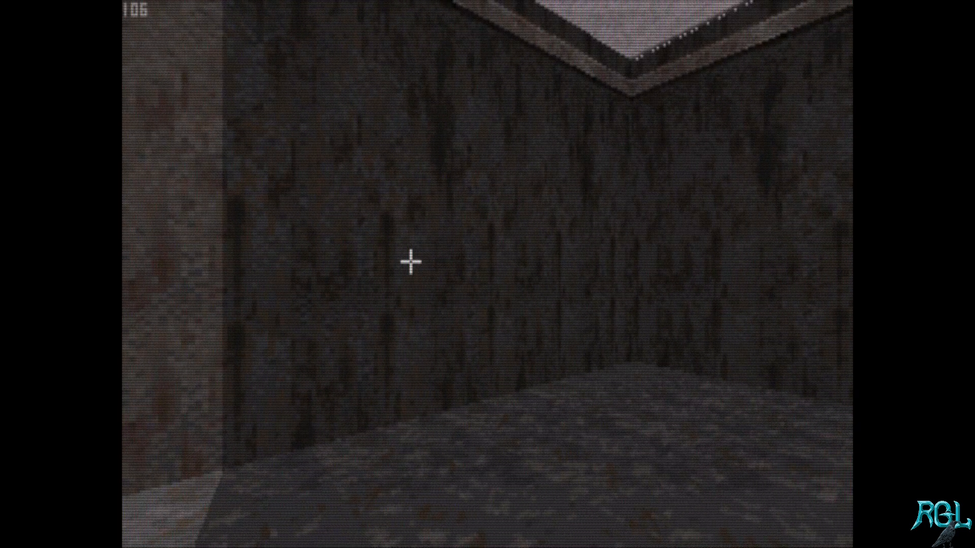
key(Left)
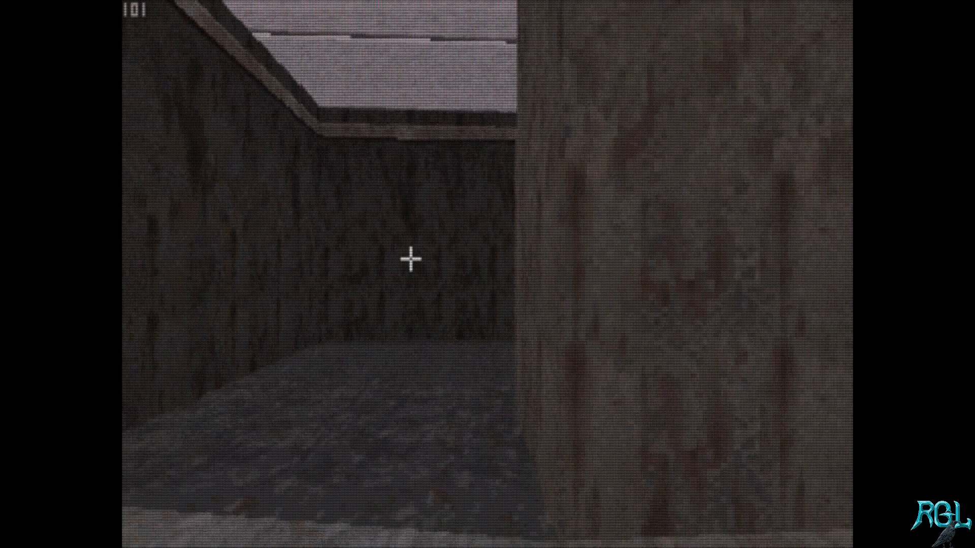
key(s)
key(Right)
Darken both outer walls of the second corner sector across the room to match its floor.
key(w)
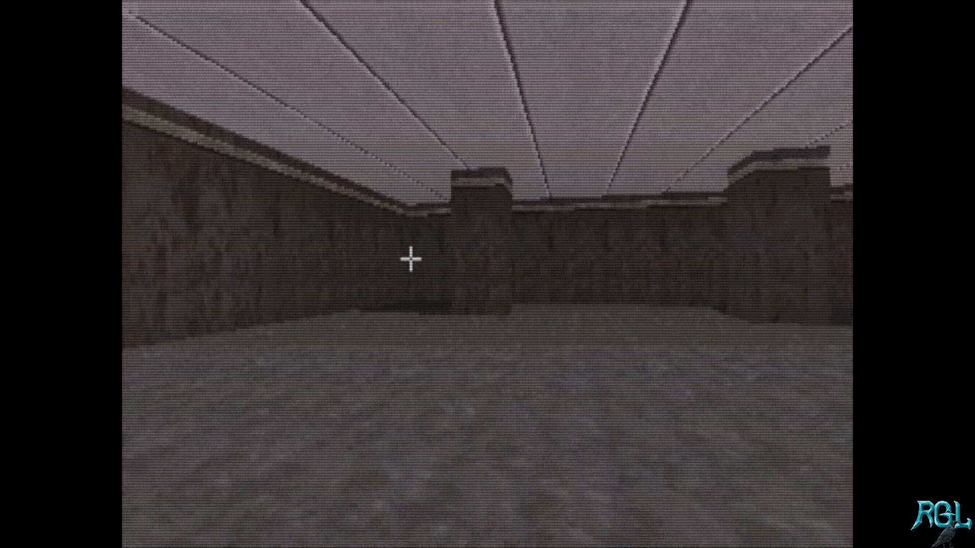
key(w)
key(Left)
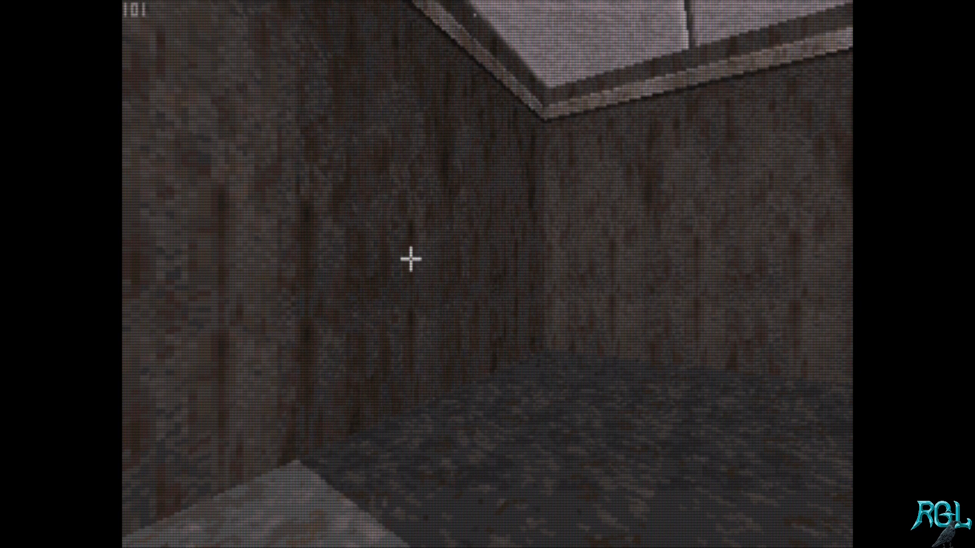
key(Right)
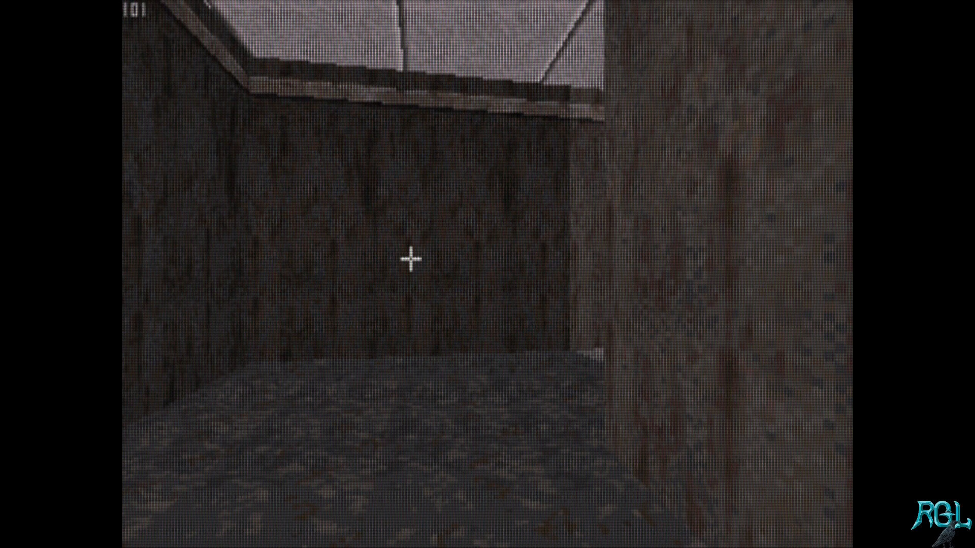
key(Left)
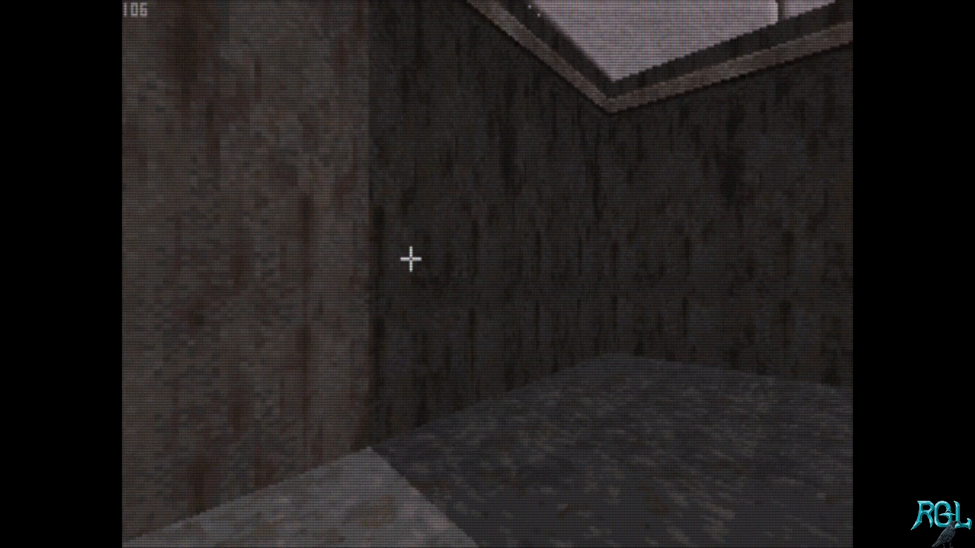
Darken the outer walls of the remaining two corner sectors to match their shaded floors.
key(Right)
key(Right)
key(Up)
key(Left)
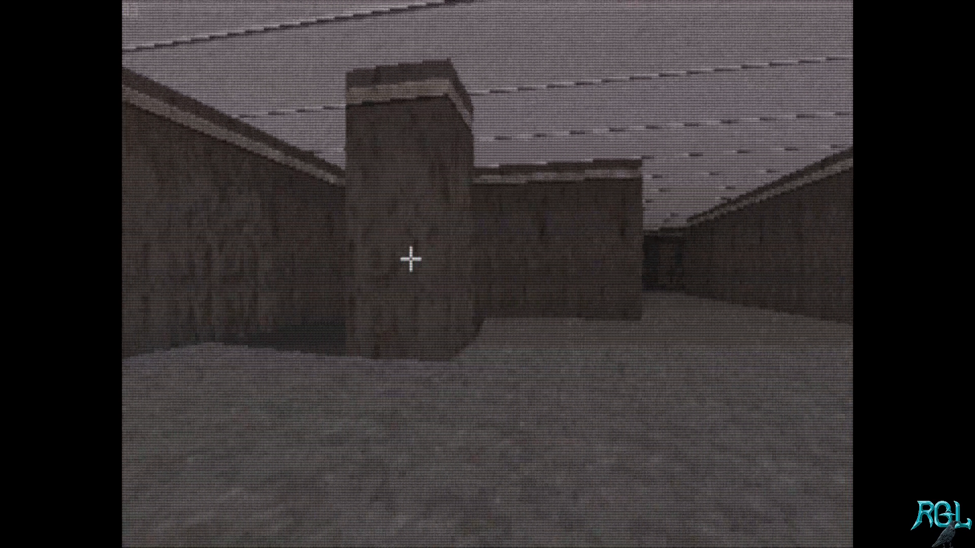
key(Left)
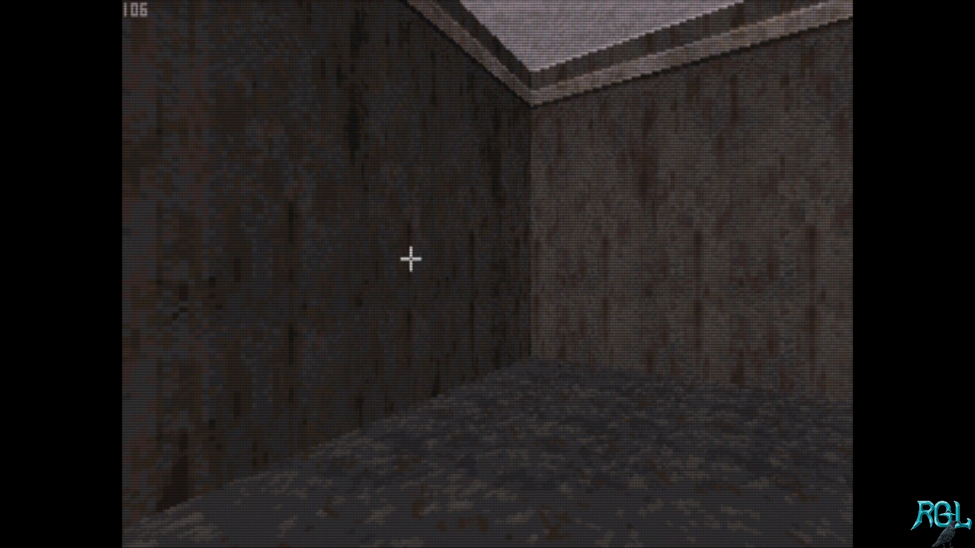
key(Right)
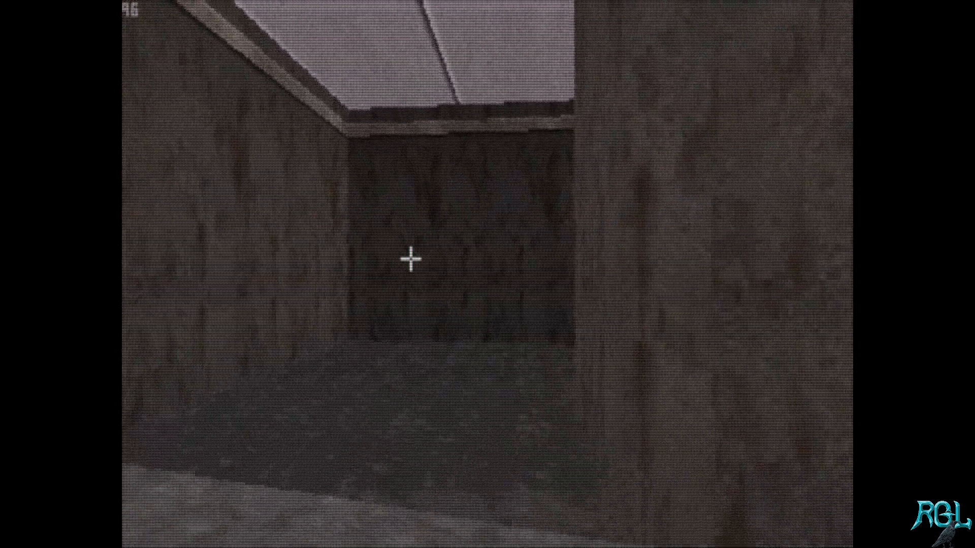
key(Left)
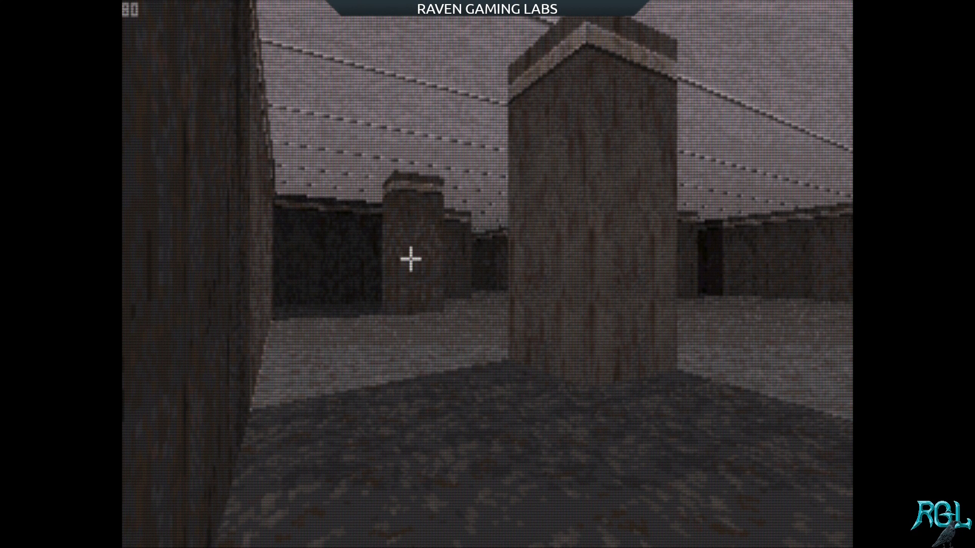
Darken the two faces of the first pillar that look toward its shaded corner sector.
key(w)
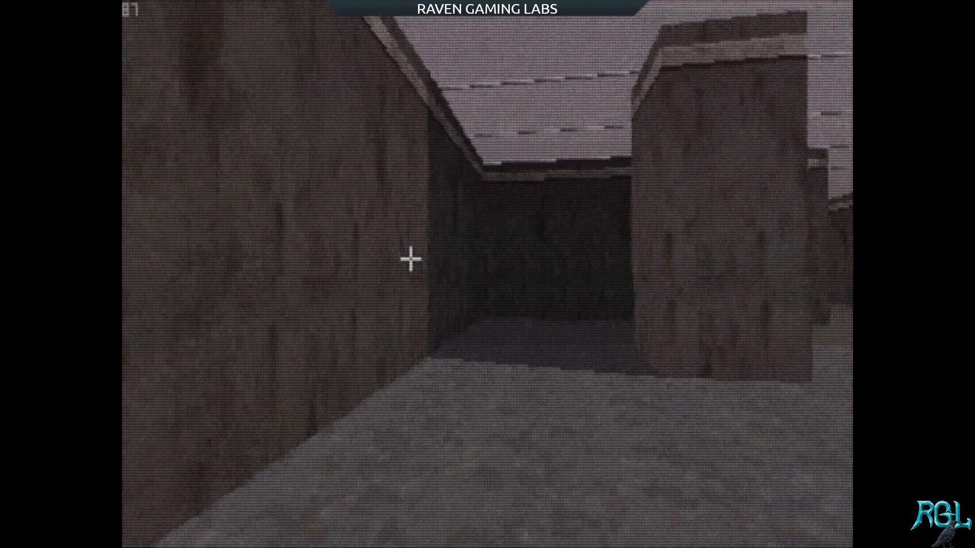
key(Right)
key(w)
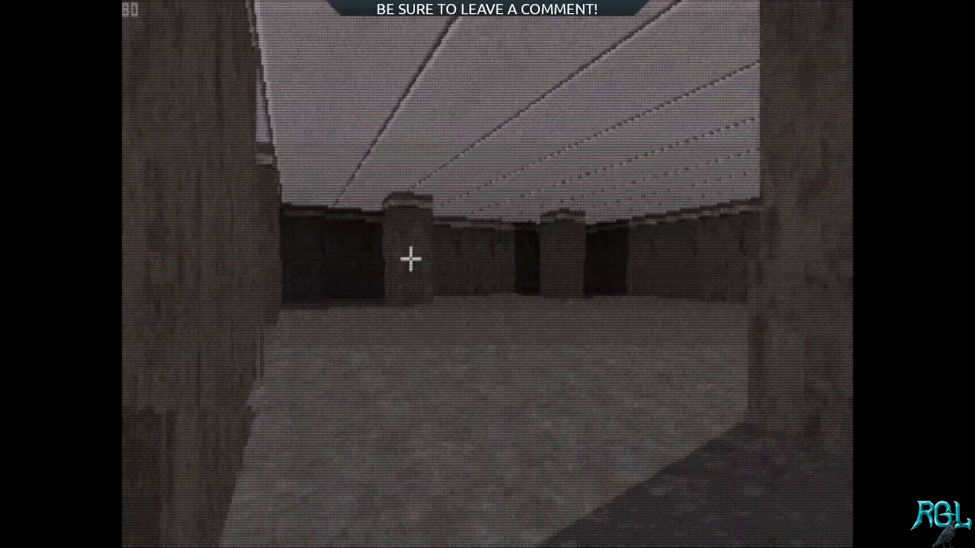
key(Left)
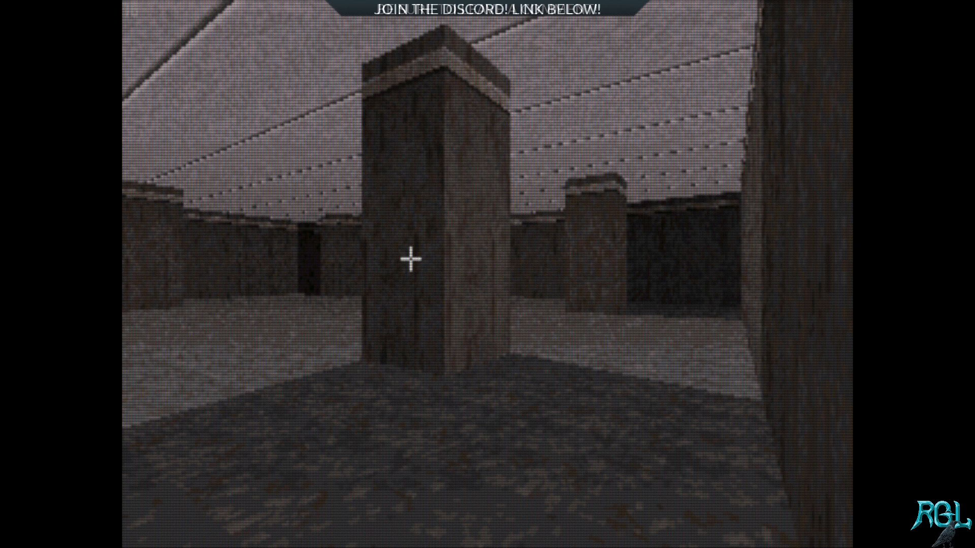
key(Right)
key(Right)
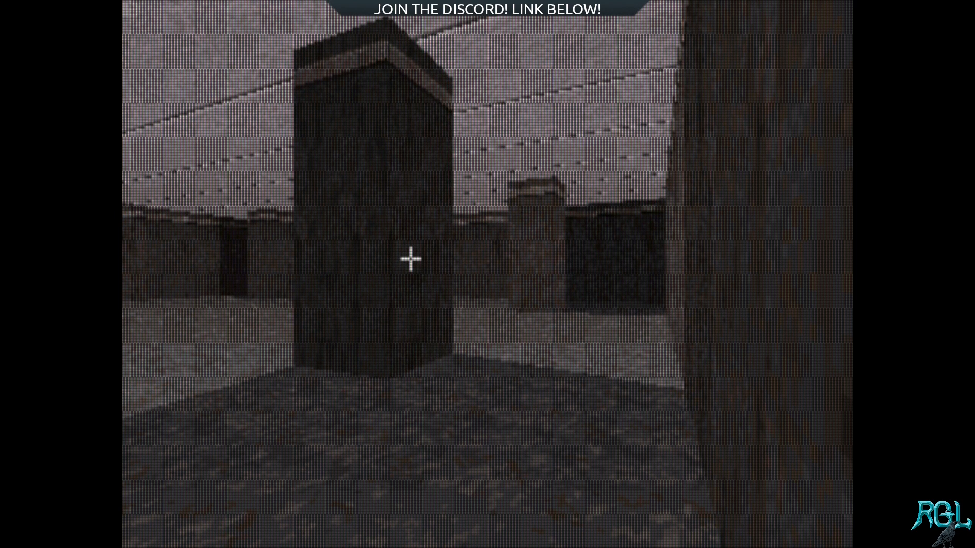
Go to the next corner sector and darken both corner-facing sides of its pillar to match.
key(Up)
key(Up)
key(Right)
key(w)
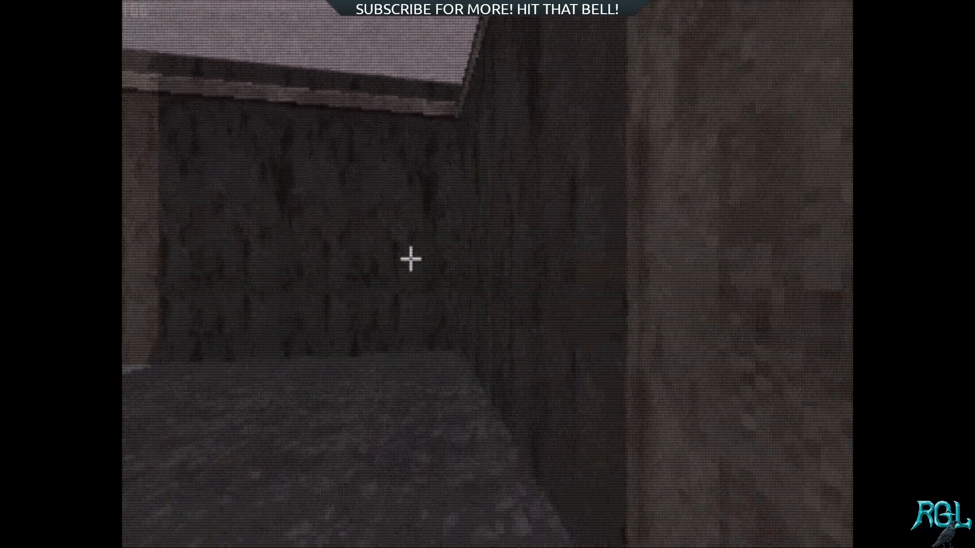
key(w)
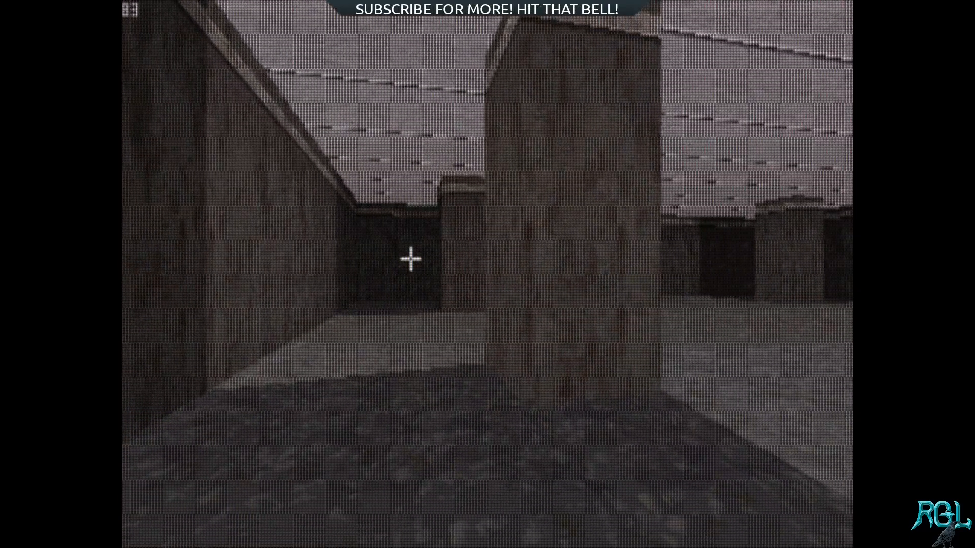
key(s)
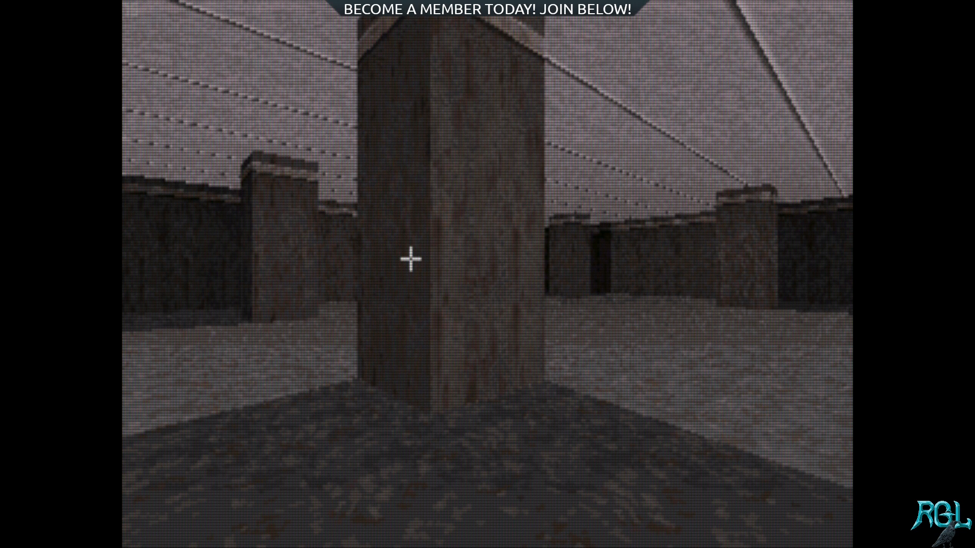
key(a)
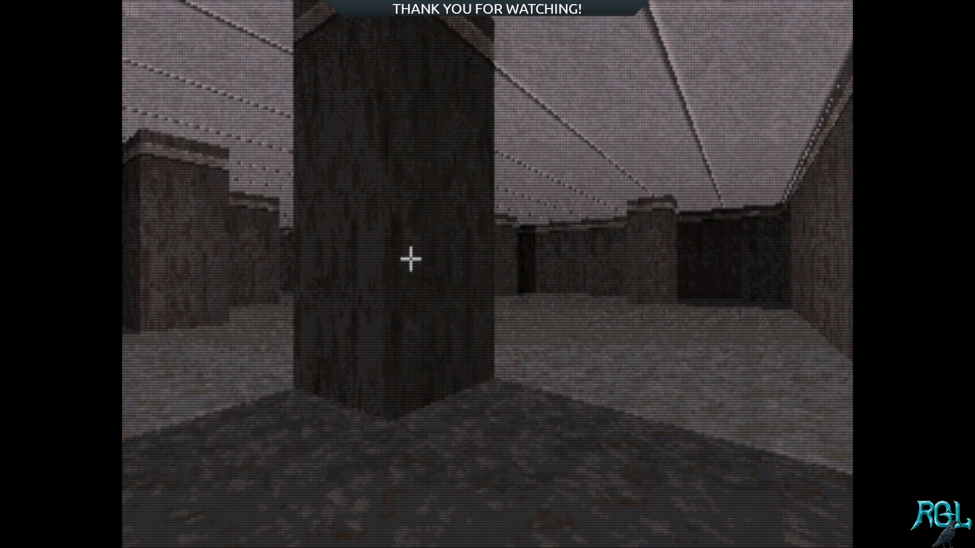
Darken both corner-facing sides of the third pillar and compare them with the surrounding shaded floor and walls.
key(w)
key(w)
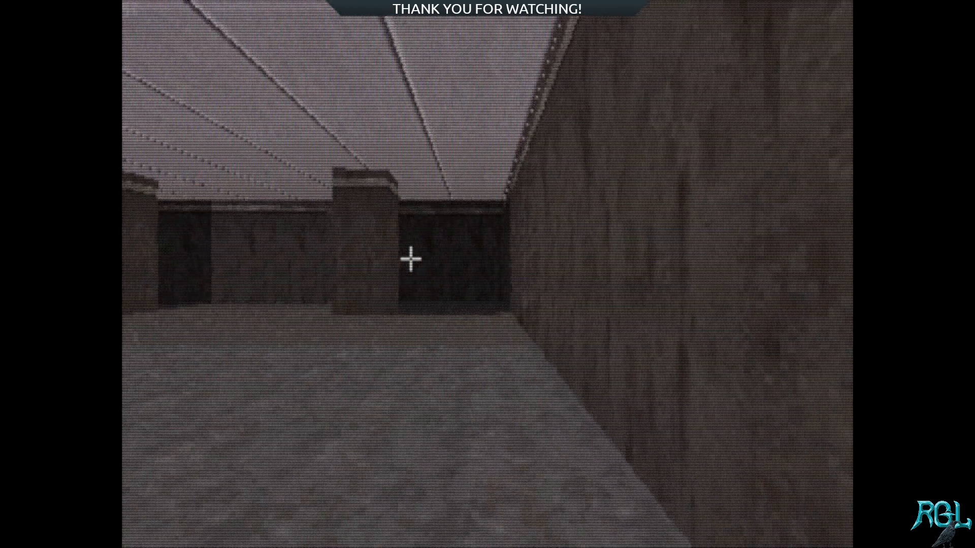
key(w)
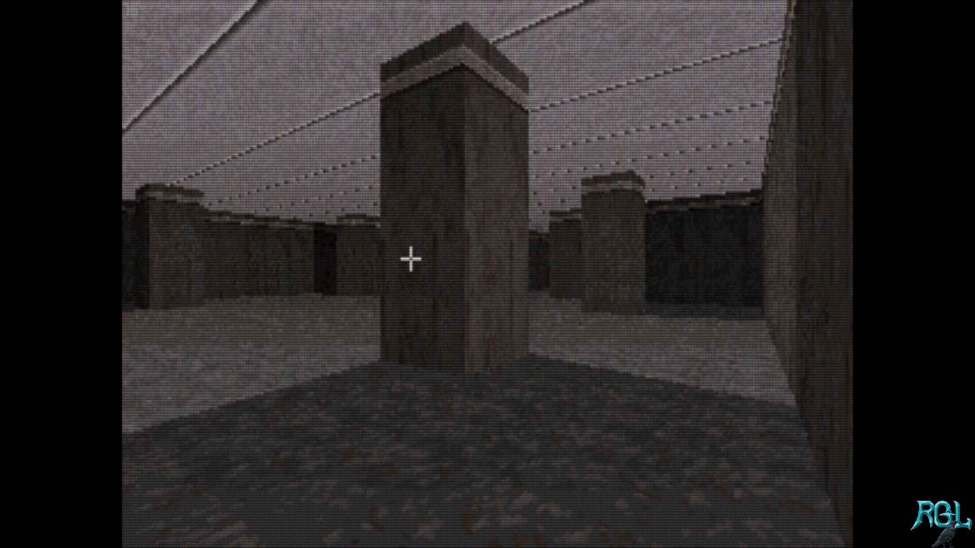
key(Right)
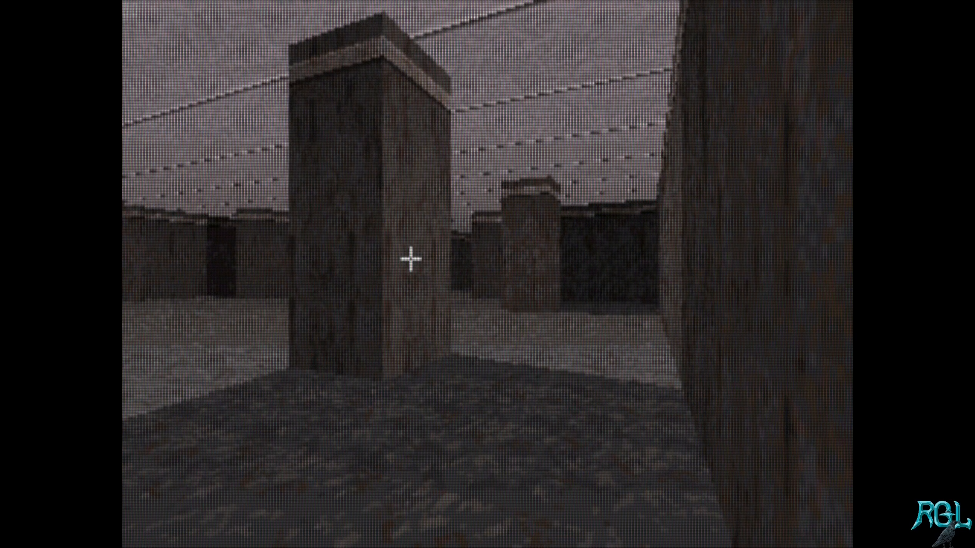
key(Up)
key(Left)
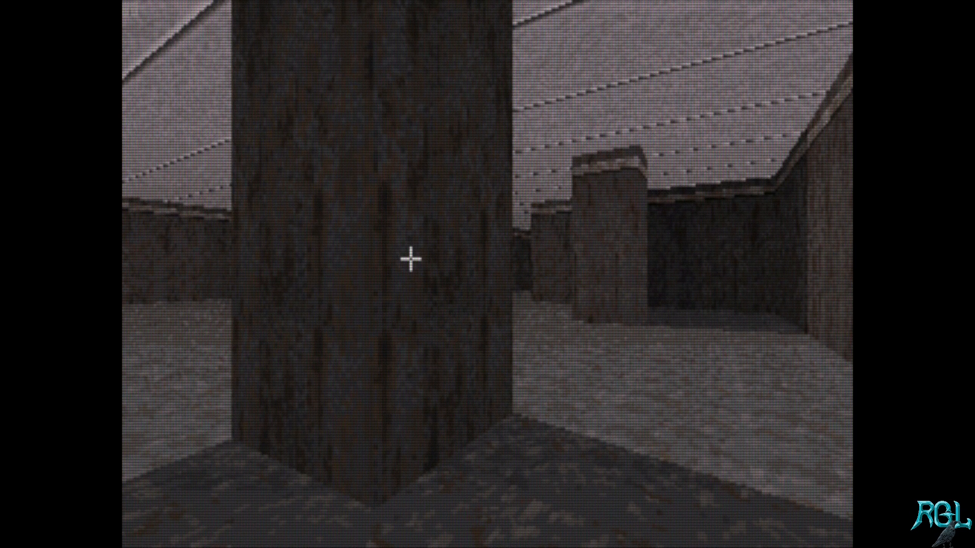
key(Down)
key(Left)
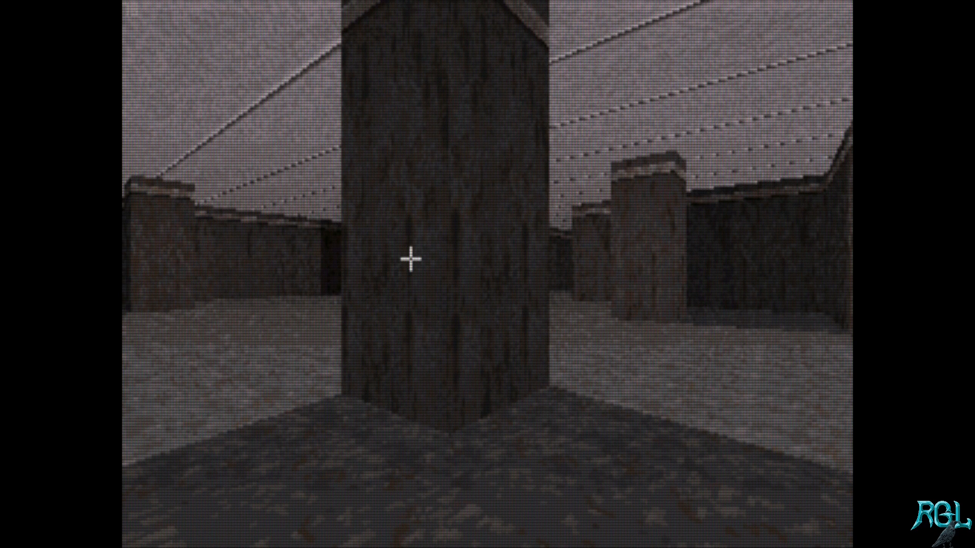
key(Down)
key(Left)
key(Right)
key(Right)
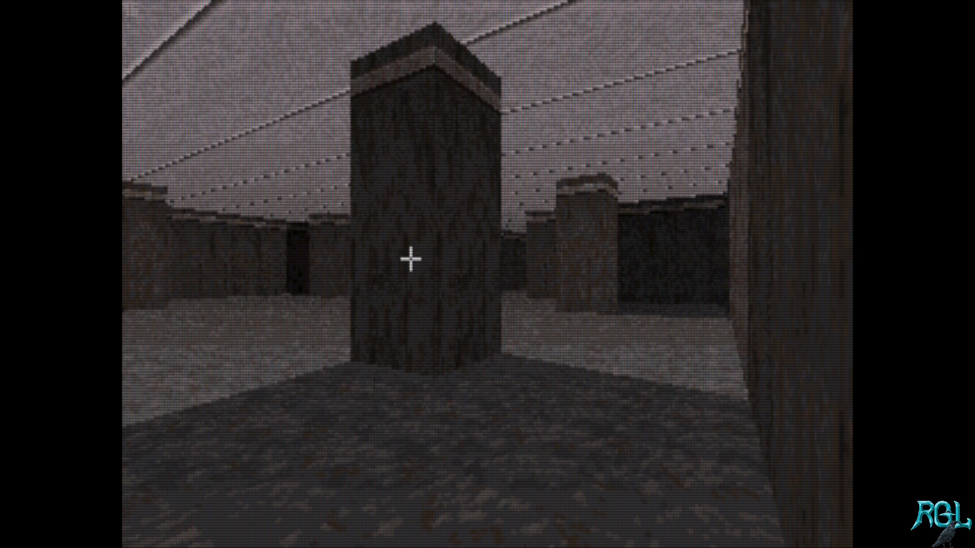
Walk to the last corner sector and darken the two corner-facing sides of the fourth pillar.
key(KP_Enter)
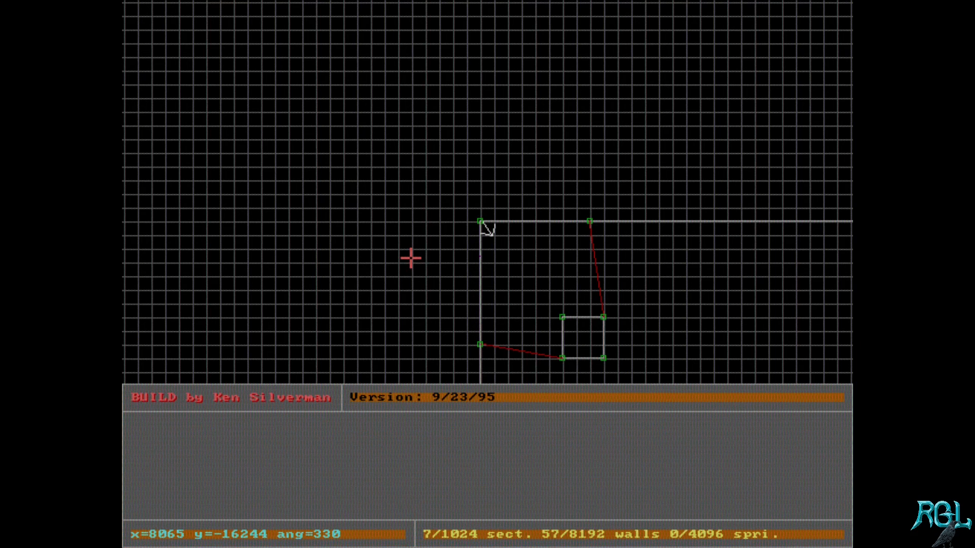
key(KP_Enter)
key(Right)
key(Up)
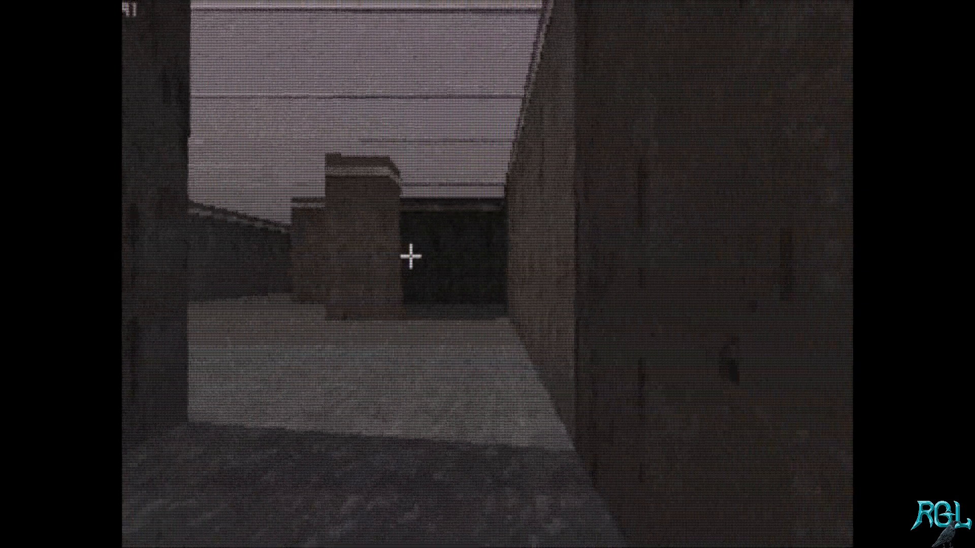
key(Up)
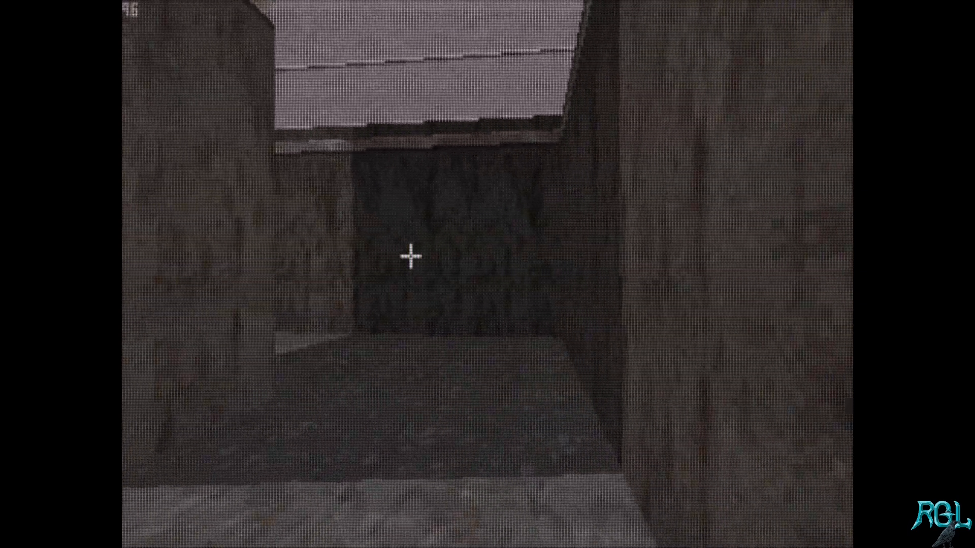
key(Up)
key(Left)
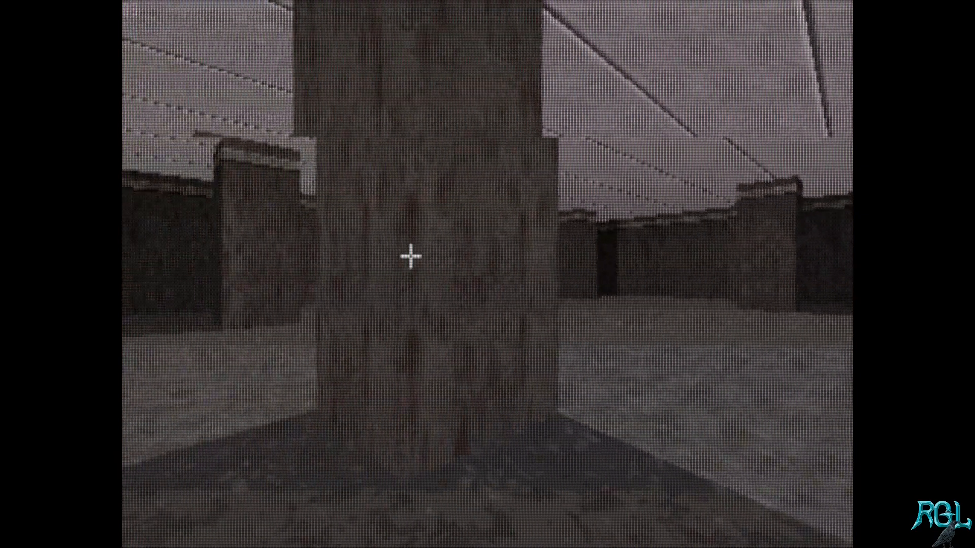
key(Left)
key(Down)
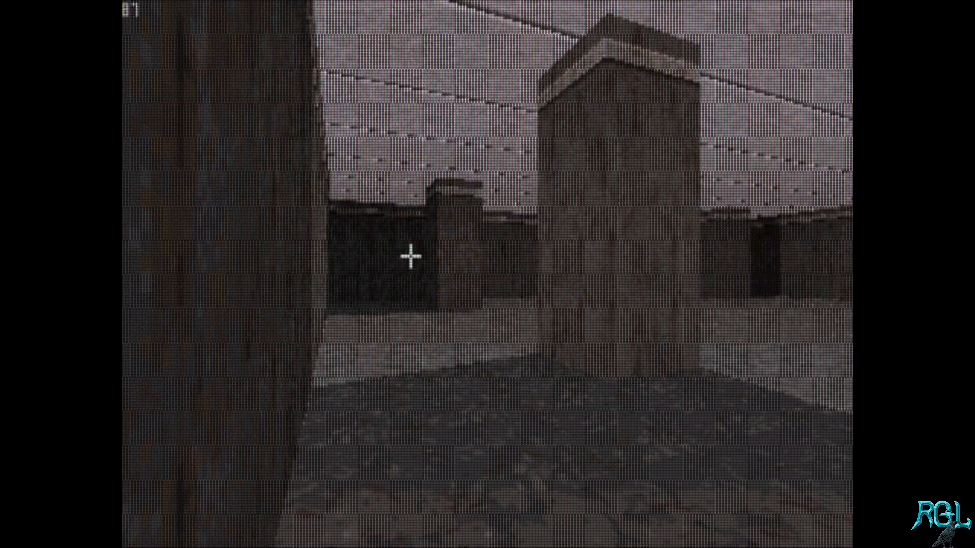
key(Up)
key(Right)
key(Down)
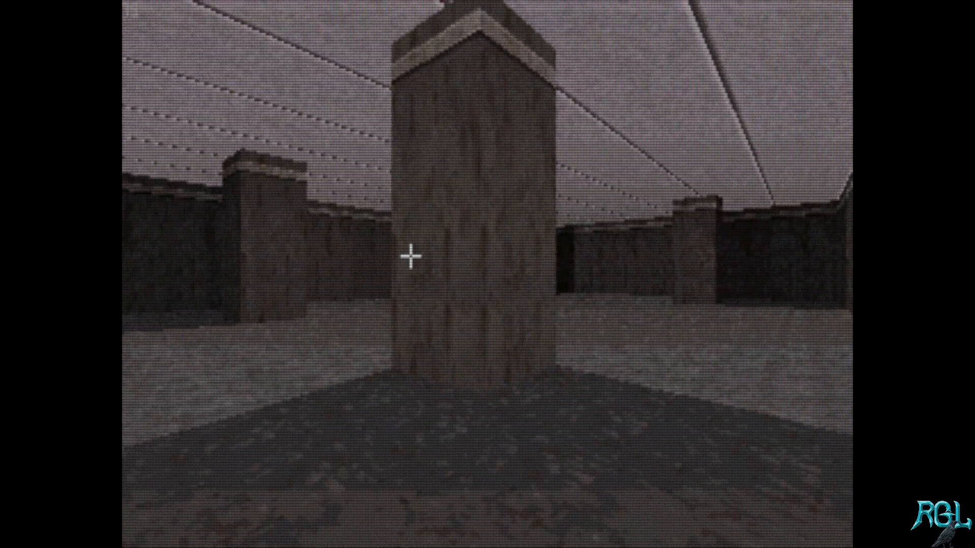
key(Right)
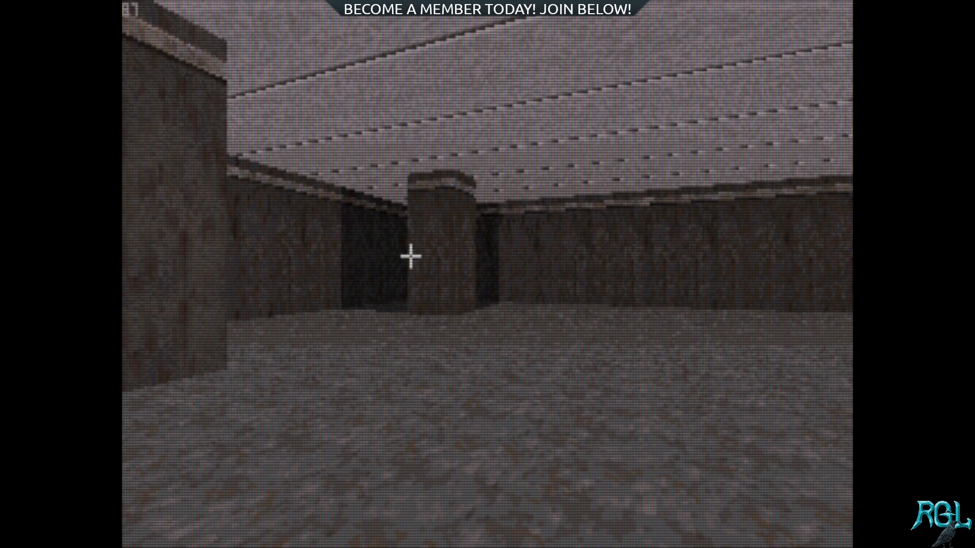
Return to the 2D map view and save the board under the new name ytt_03.
key(KP_Enter)
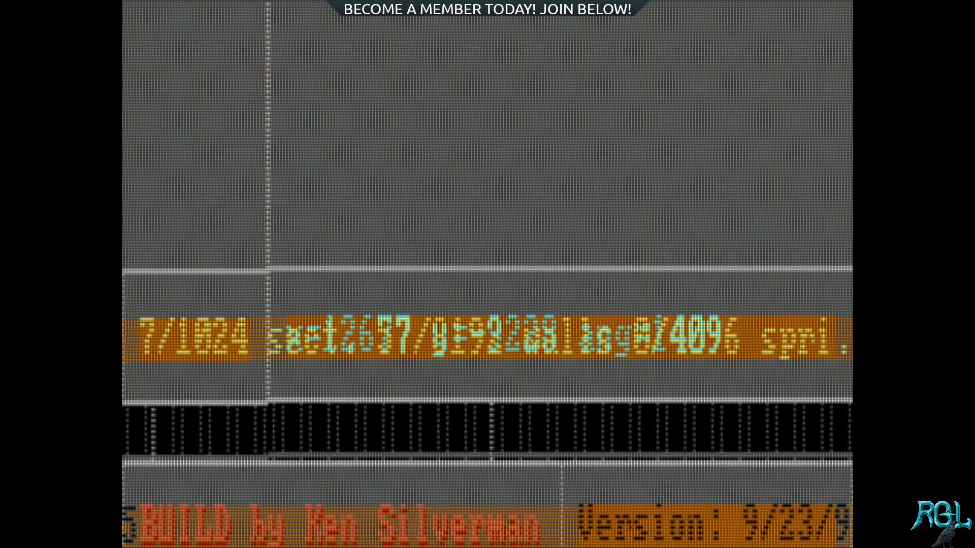
key(Up)
key(Up)
key(Right)
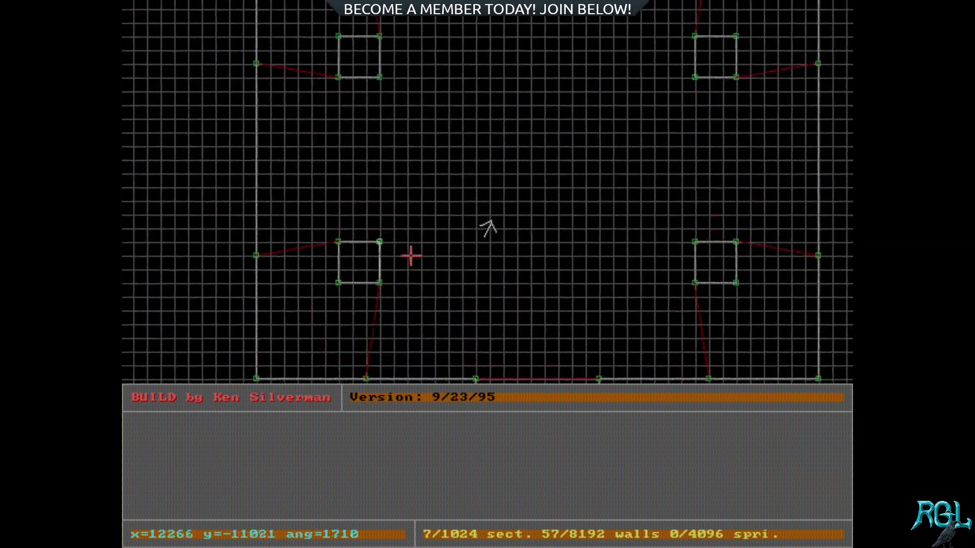
key(Escape)
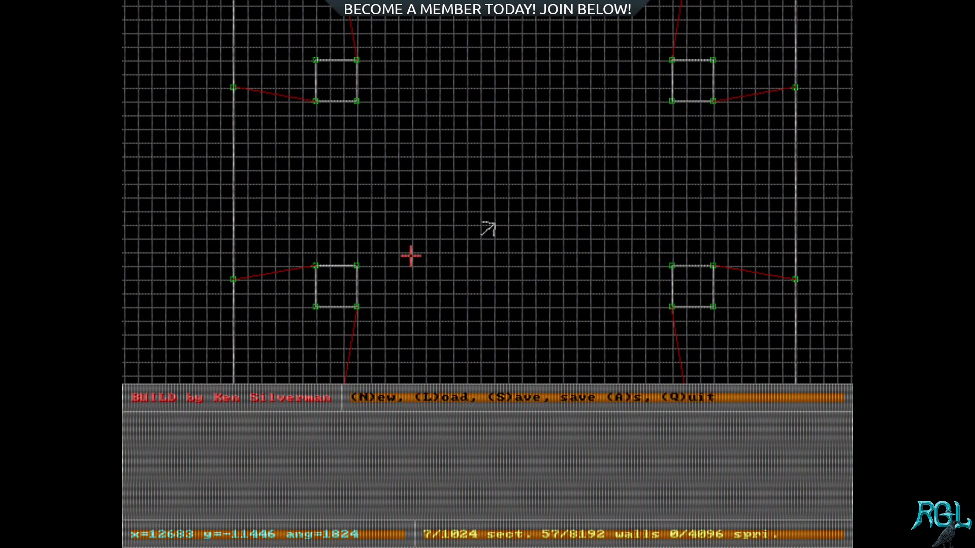
key(a)
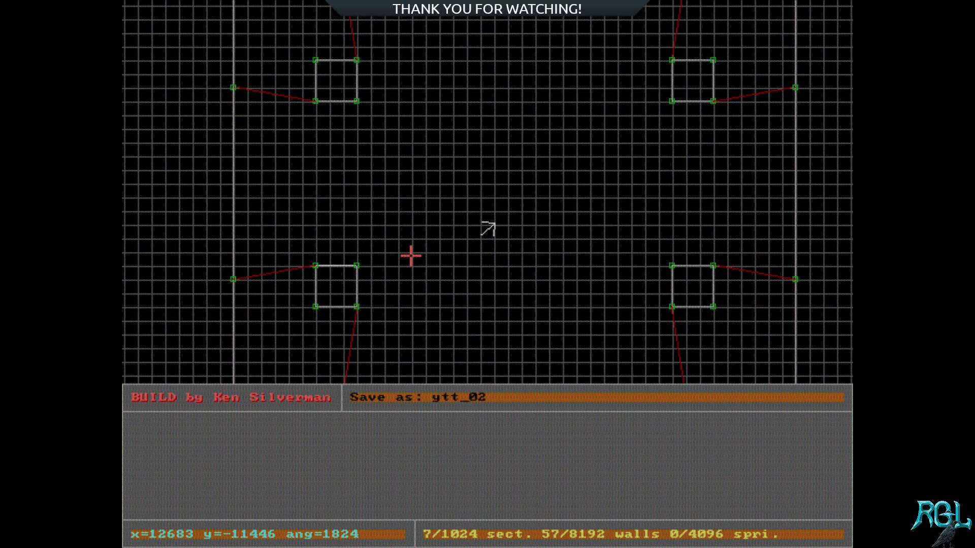
key(Return)
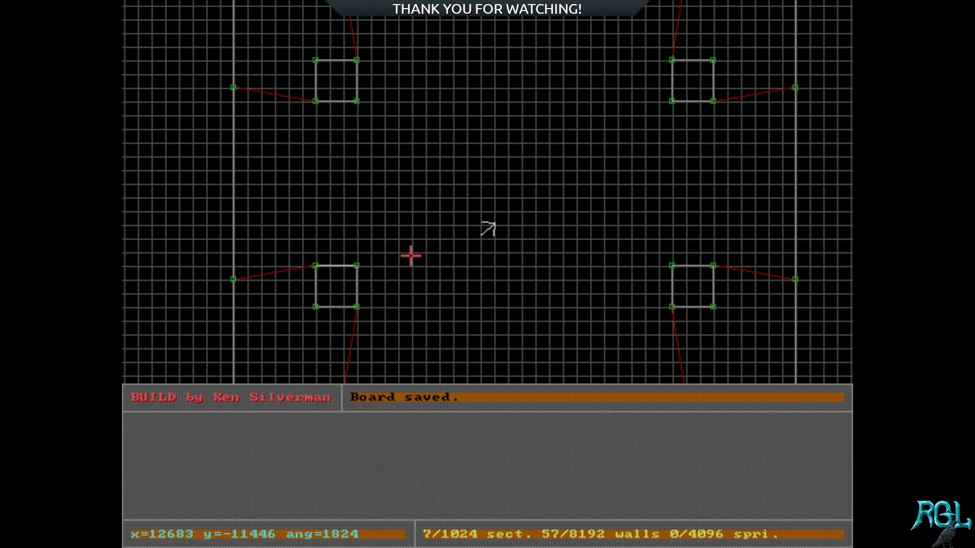
Quit the BUILD editor to the DOS prompt without saving the board again.
key(Left)
key(Up)
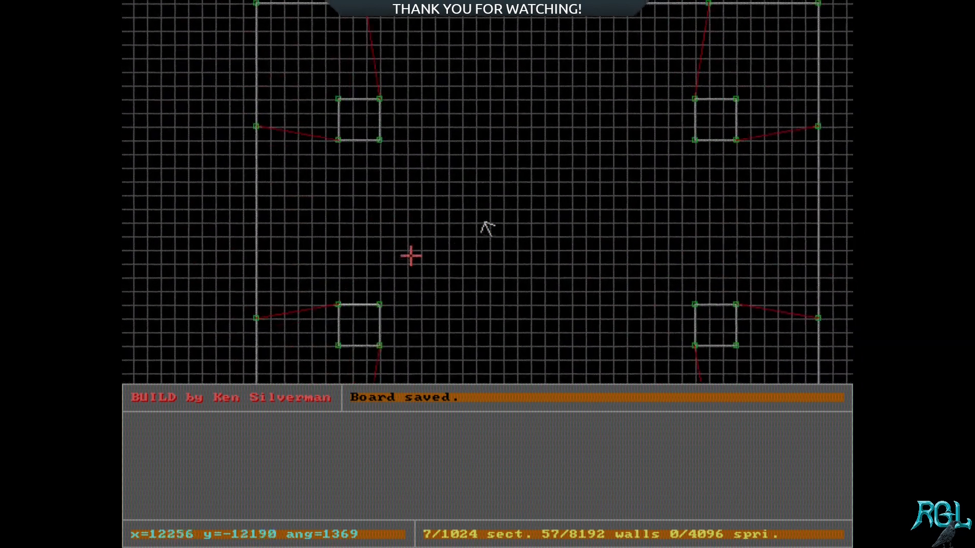
key(Escape)
key(q)
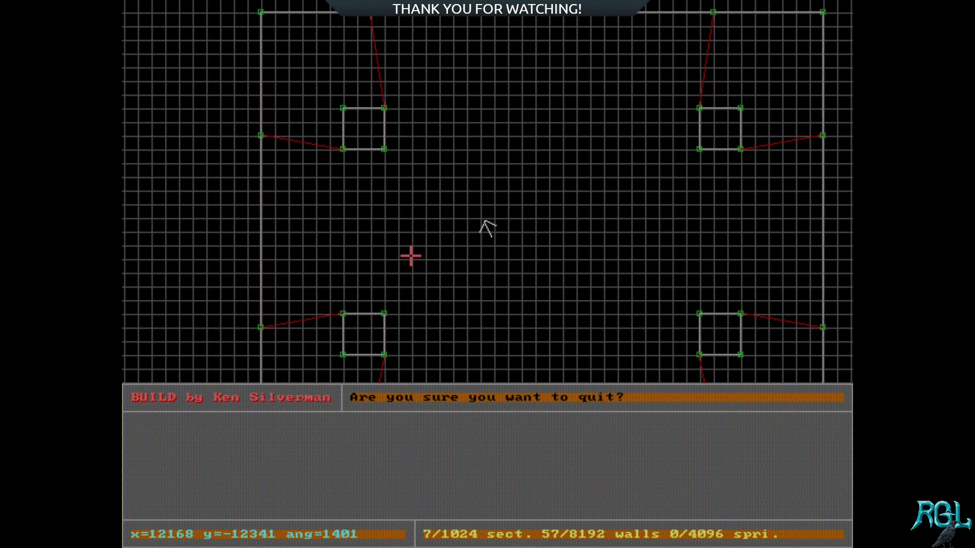
key(y)
text(n)
Launch Duke Nukem 3D from the DOS prompt with the command duke3d map ytt_03.
text(duke3)
text(d map y)
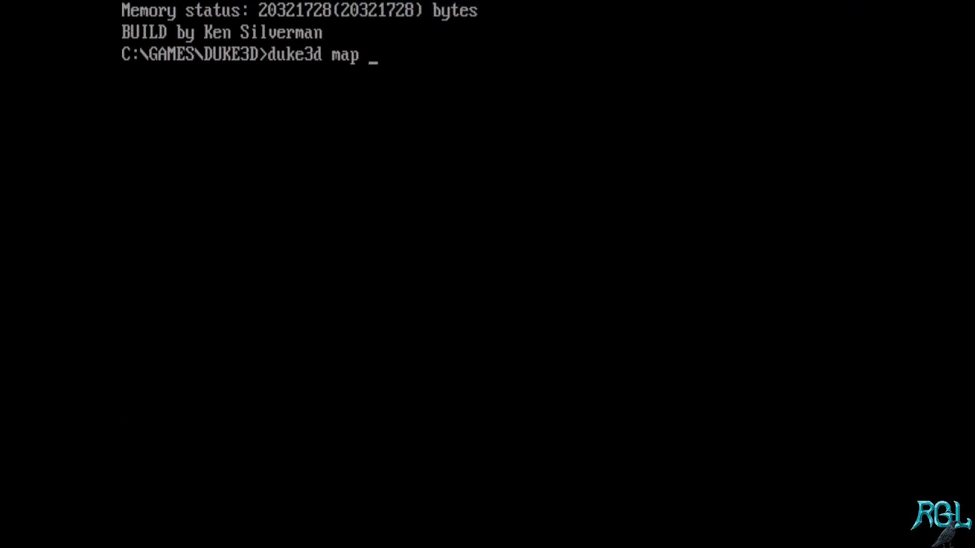
text(tt_03)
key(Return)
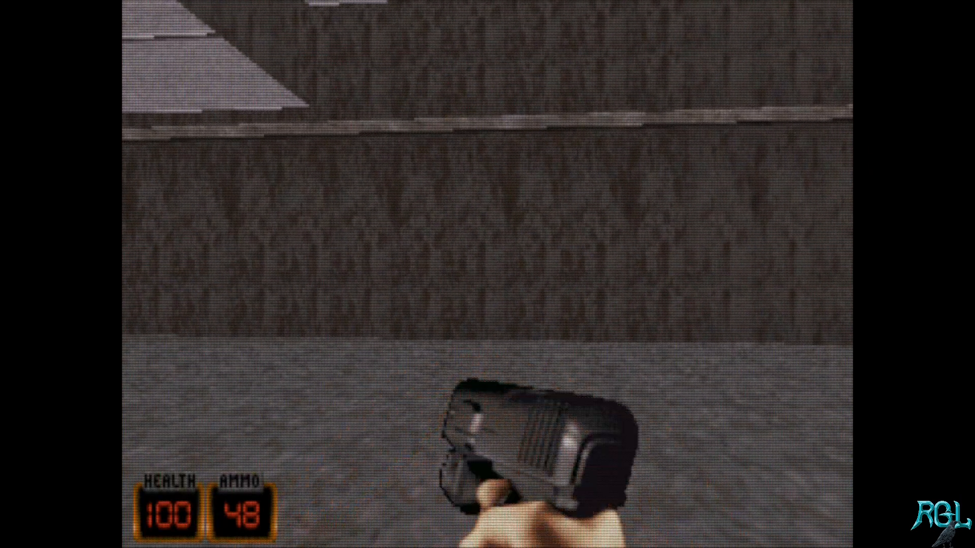
Walk through the map in the game and examine the shading of the pillars and corner sectors.
key(Left)
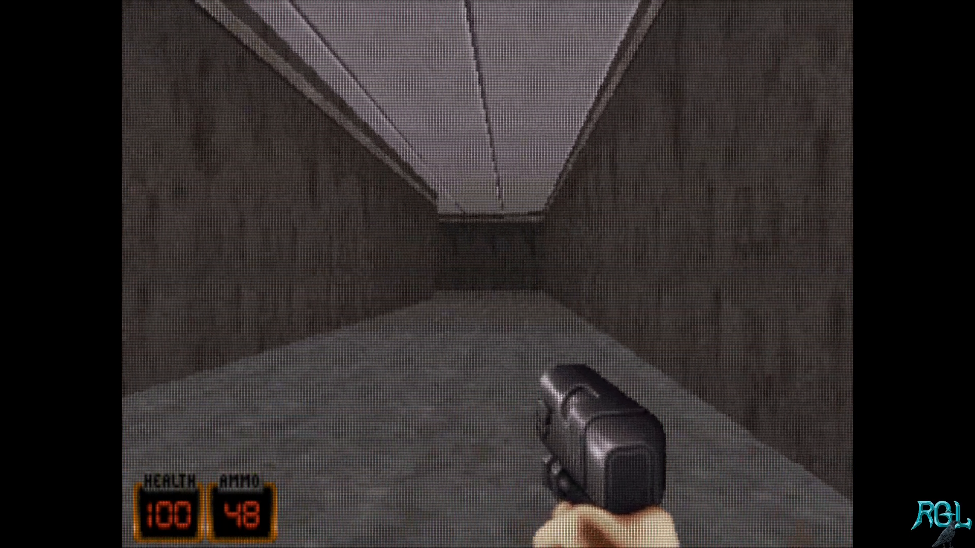
key(Up)
key(Right)
key(Up)
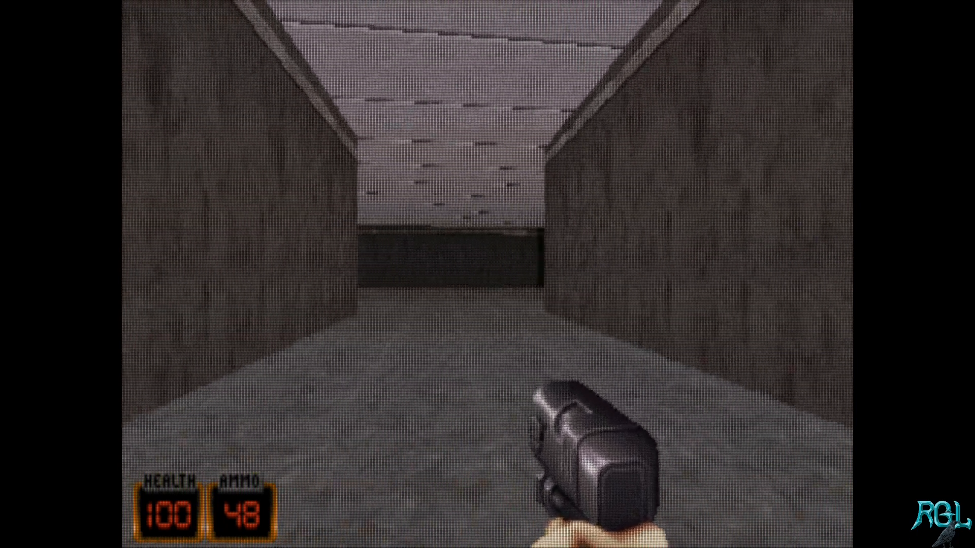
key(Up)
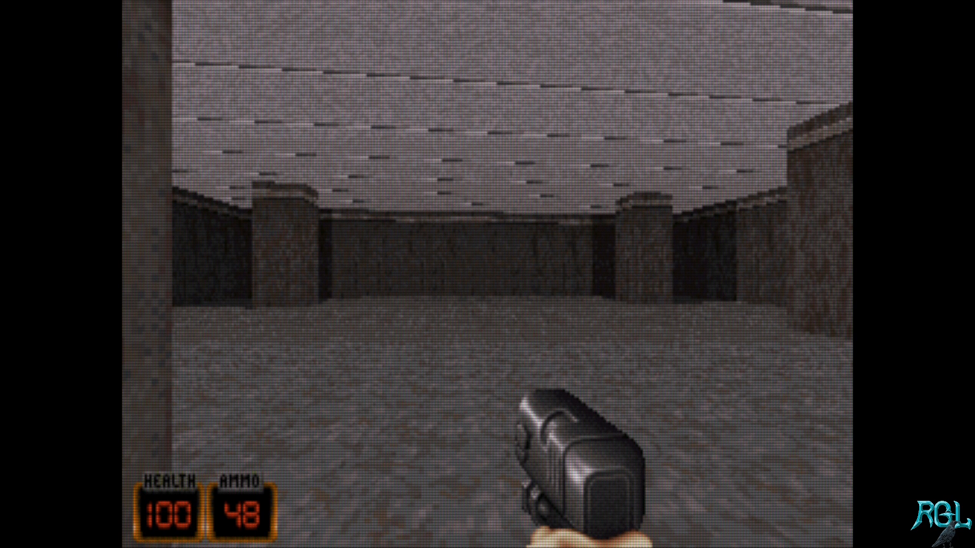
key(Right)
key(Left)
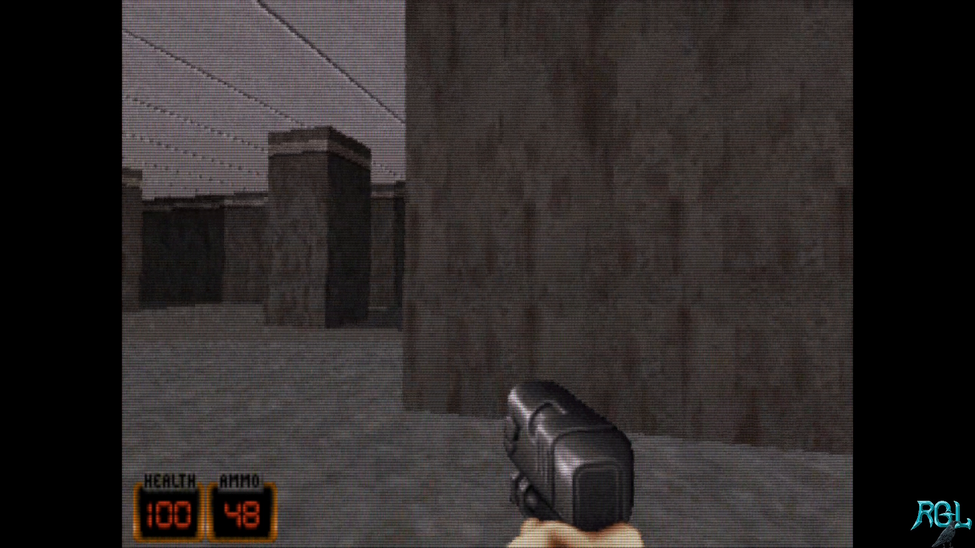
key(Left)
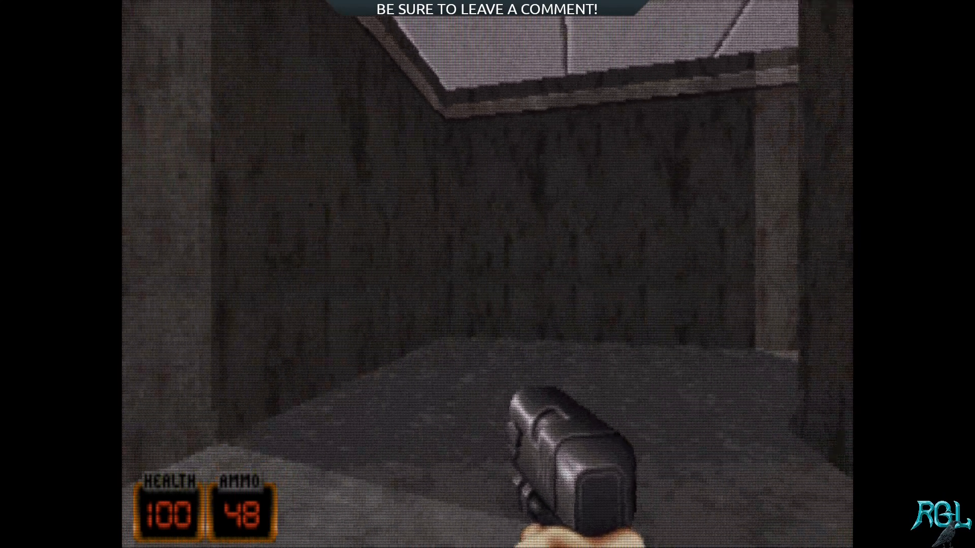
Finish looking over the shaded corner sectors and pillars in the game and quit Duke Nukem 3D to the DOS prompt.
key(s)
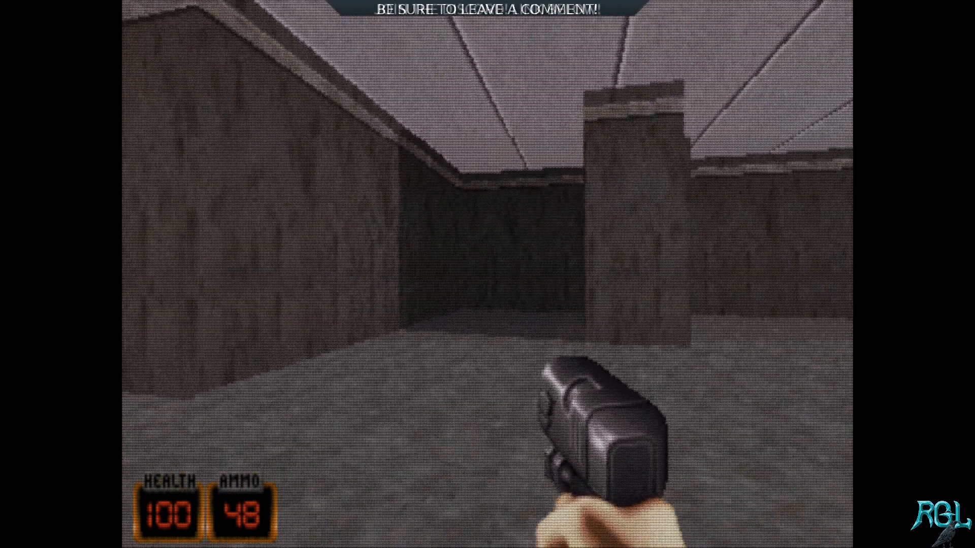
key(w)
key(s)
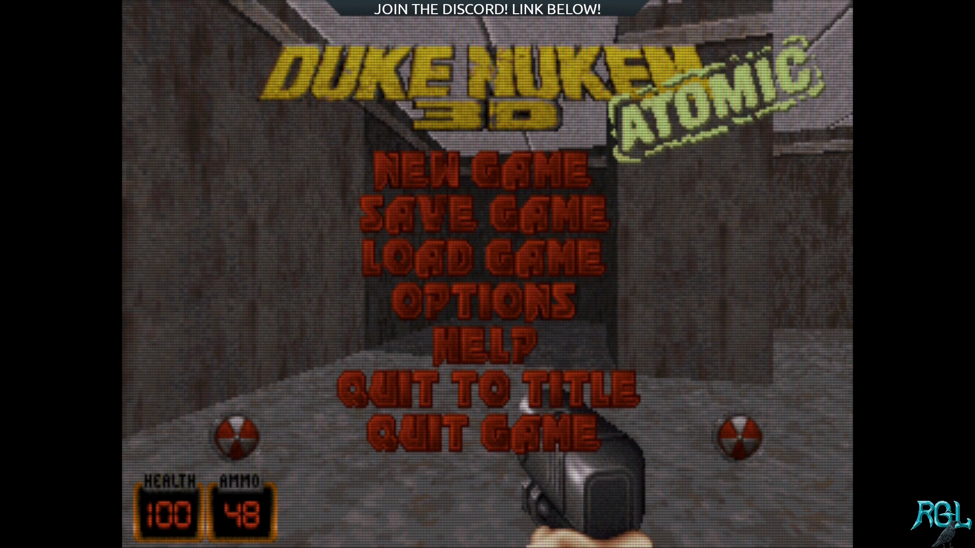
key(Return)
key(y)
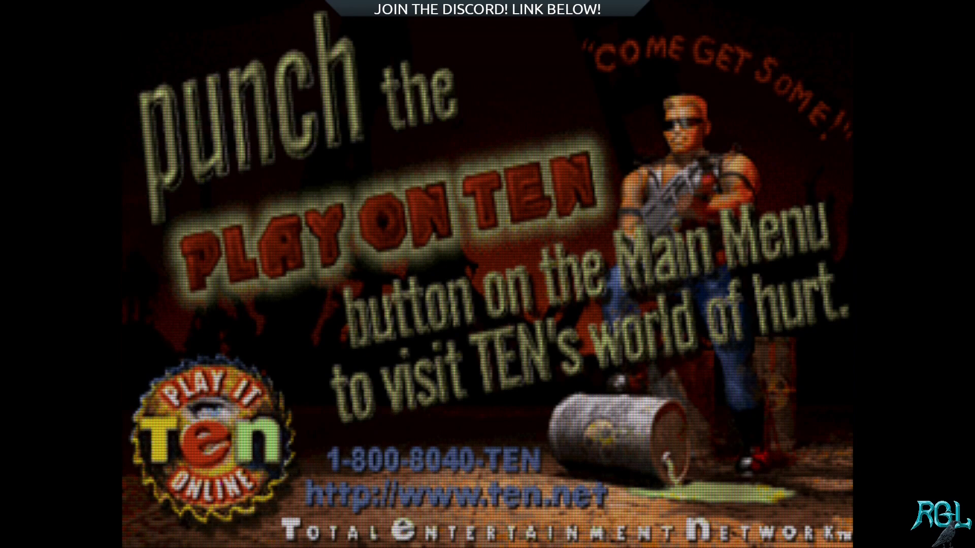
key(Return)
Start the BUILD editor from the DOS prompt with the command build and switch to the 2D map view.
text(build)
key(Return)
key(y)
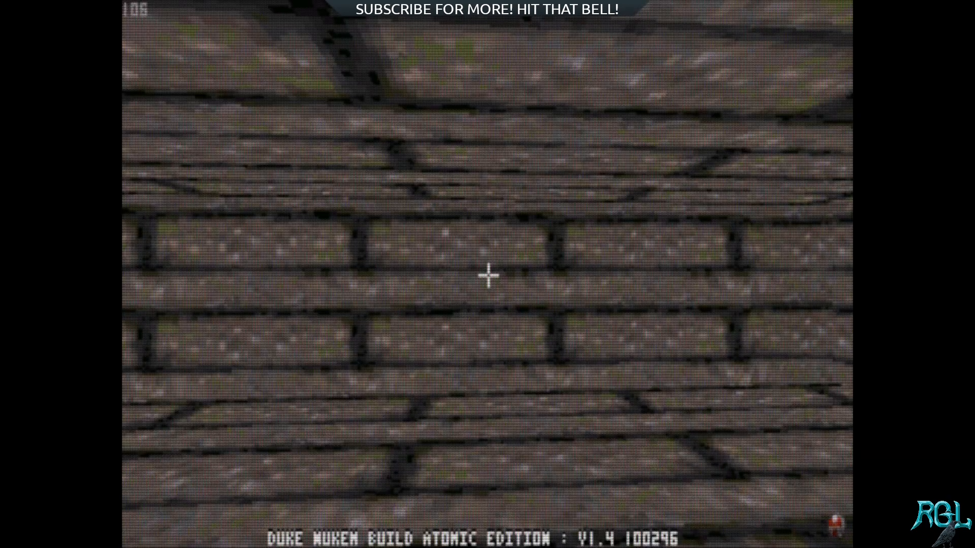
key(KP_Enter)
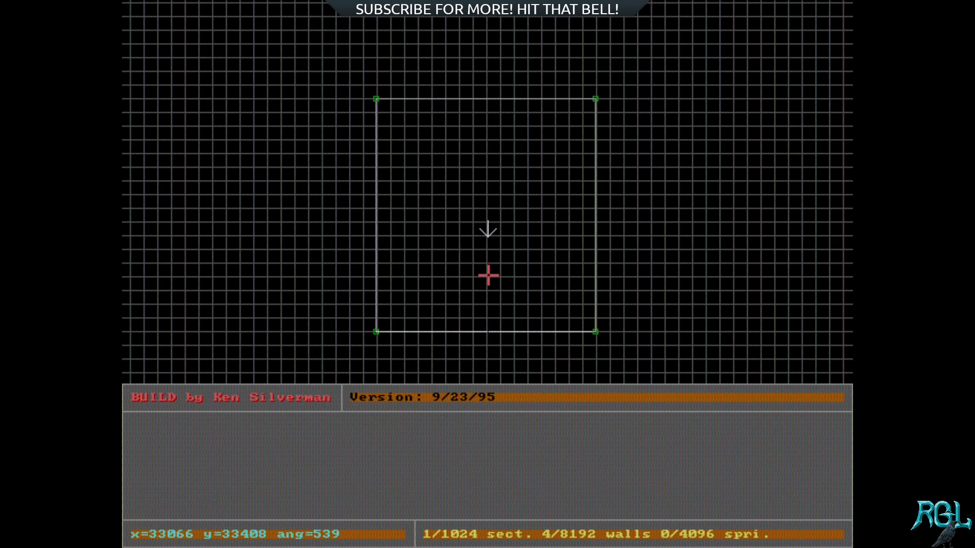
Load the board YTT_03.MAP into the editor.
key(Escape)
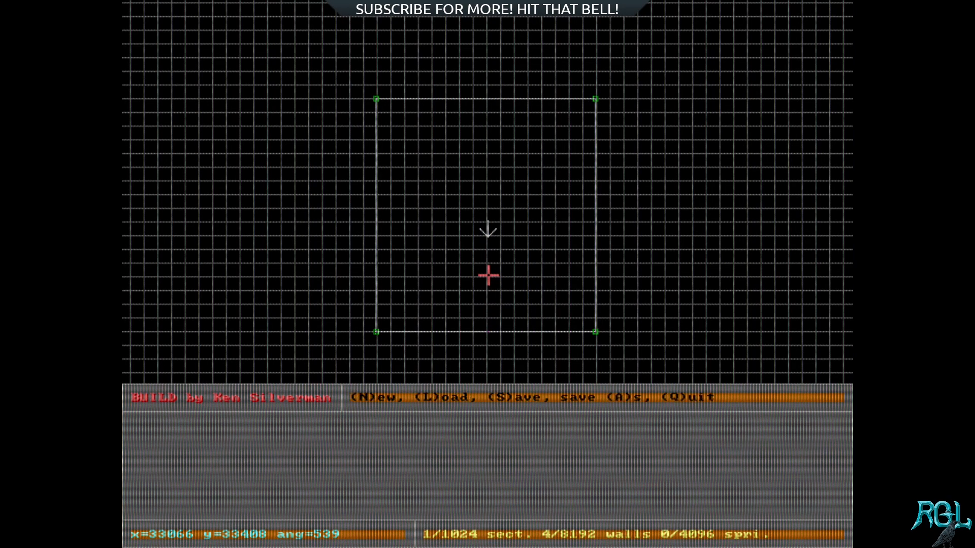
key(l)
key(Down)
key(Down)
key(Down)
key(Down)
key(Down)
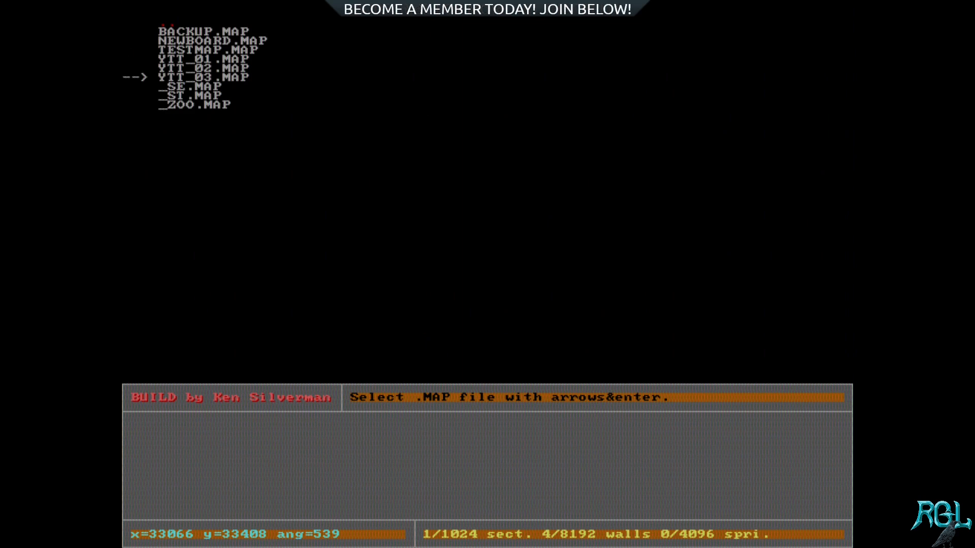
key(Return)
Go into a dark corner sector in the 3D view and darken its ceiling to match the shaded walls and floor.
right_drag(404, 248, 487, 229)
key(KP_Enter)
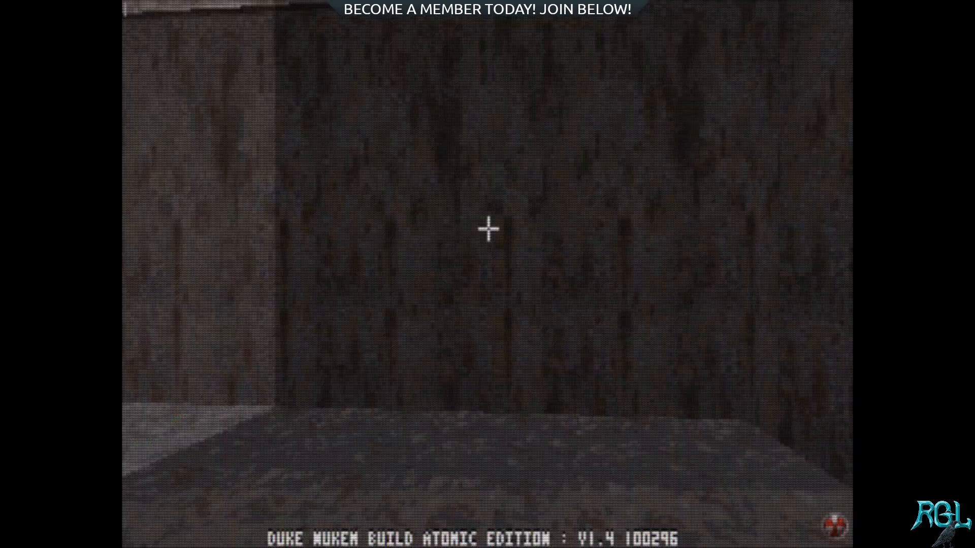
key(Down)
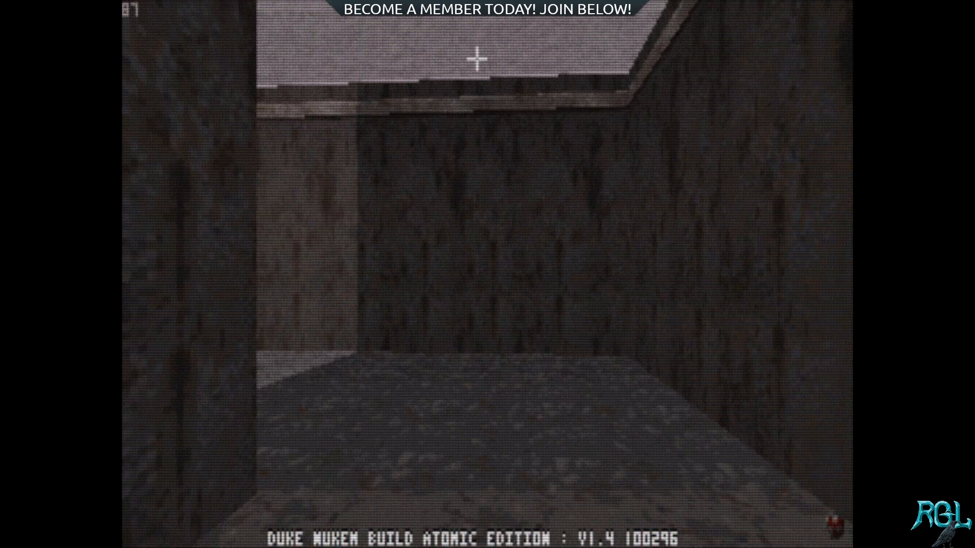
key(Right)
key(Down)
key(Up)
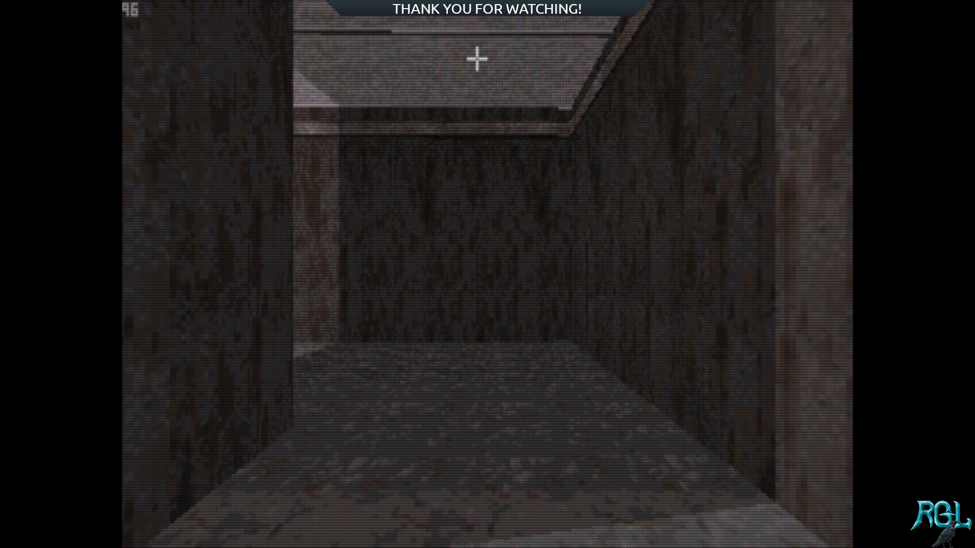
key(Up)
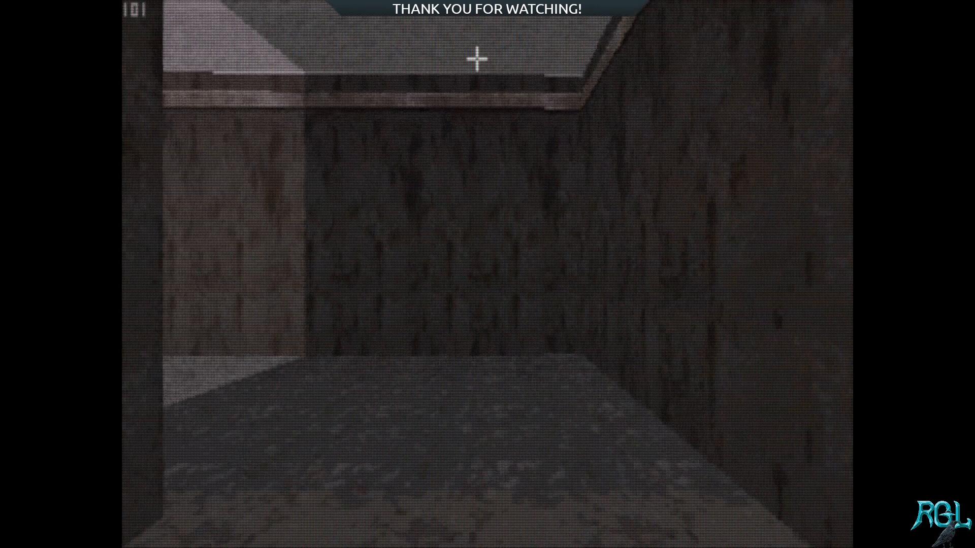
Darken the ceilings of the remaining corner sectors behind the pillars and check them from the middle of the room.
key(Left)
key(Up)
key(Left)
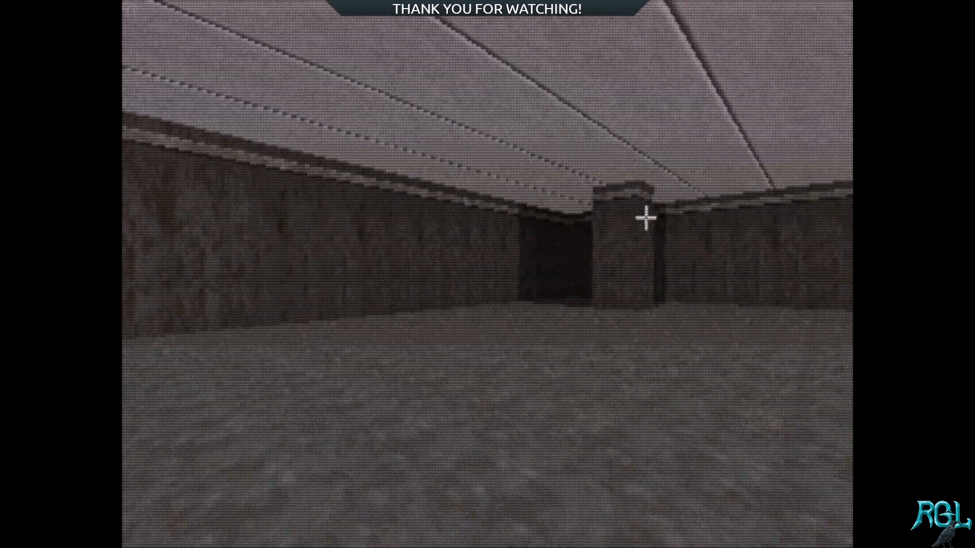
key(Right)
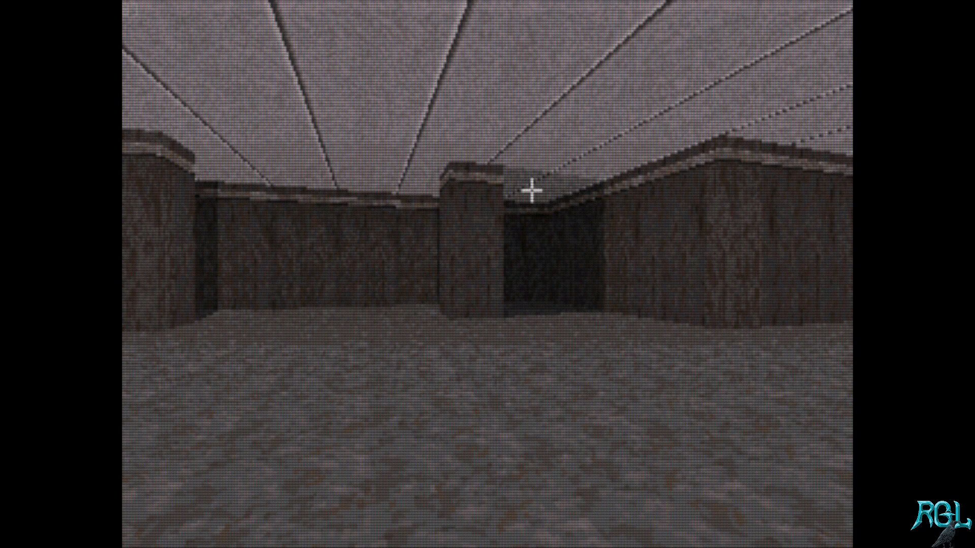
key(Left)
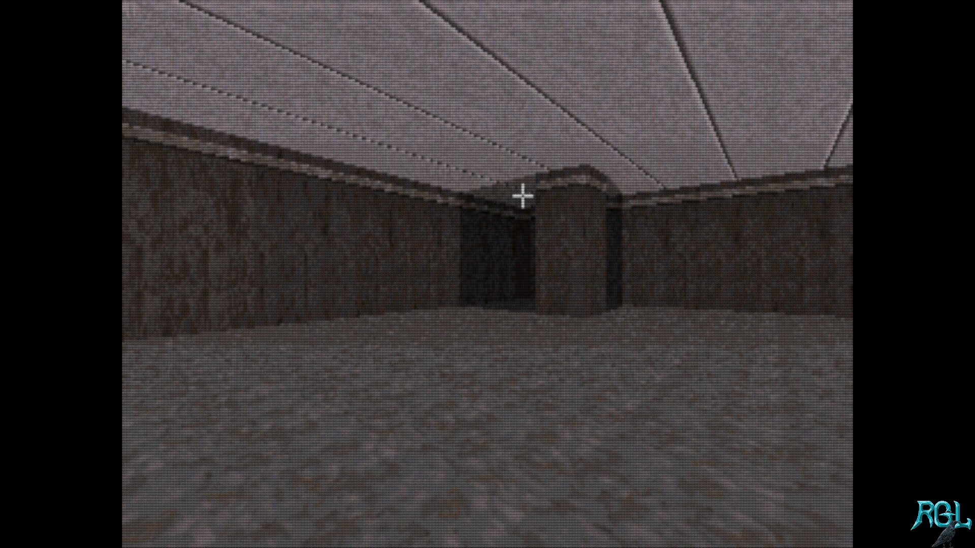
key(Up)
key(Right)
key(Left)
key(Down)
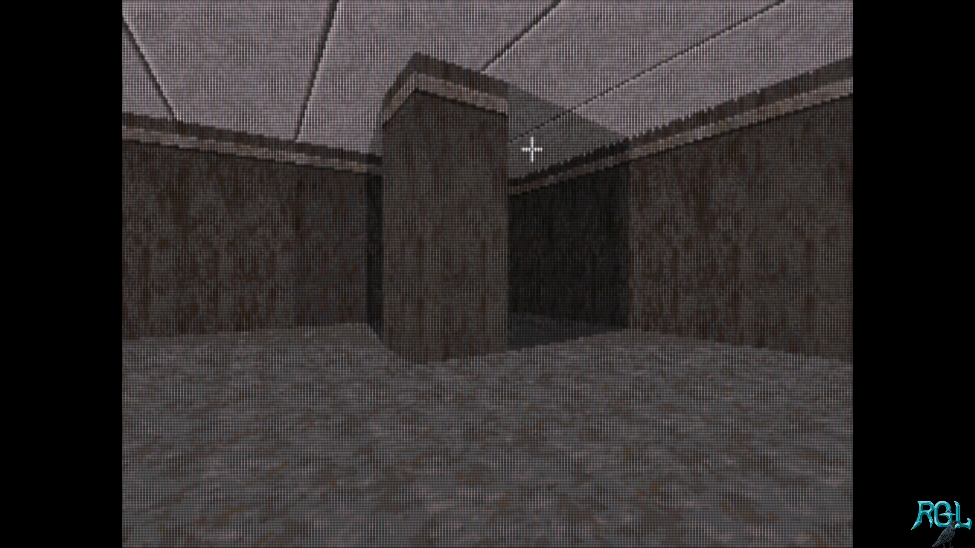
Quit the BUILD editor to the DOS prompt, saving the changes to the board.
key(Escape)
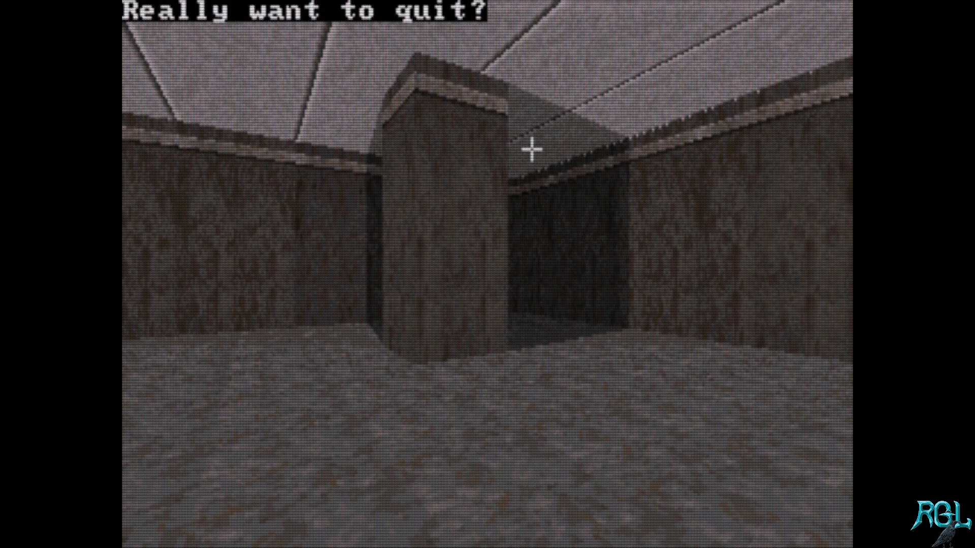
key(y)
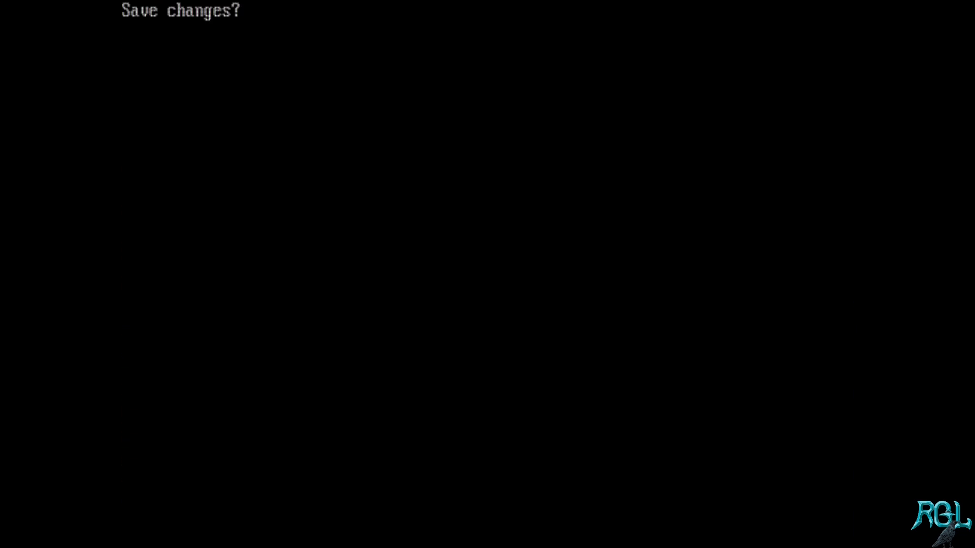
text(n)
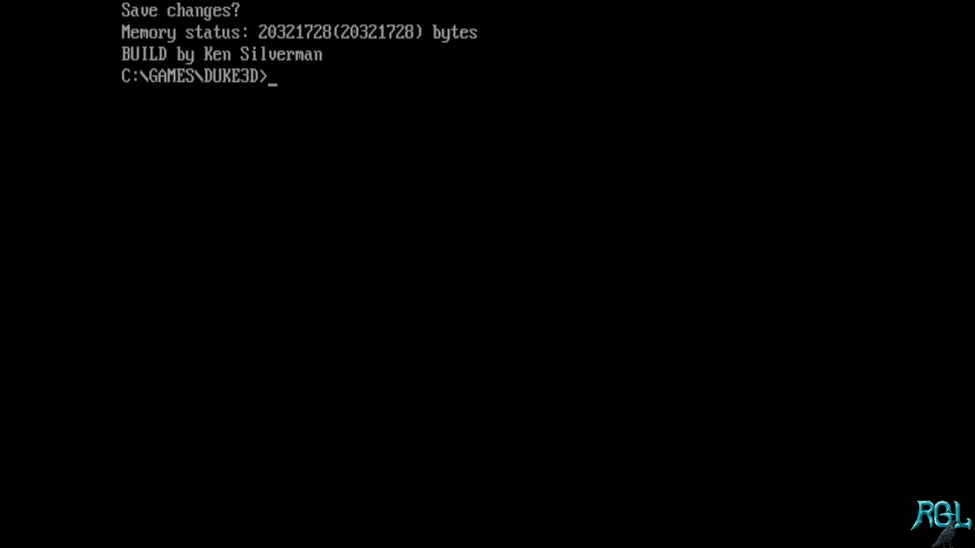
Launch the map in Duke Nukem 3D again with the command duke3d map ytt_03.
text(duke3d )
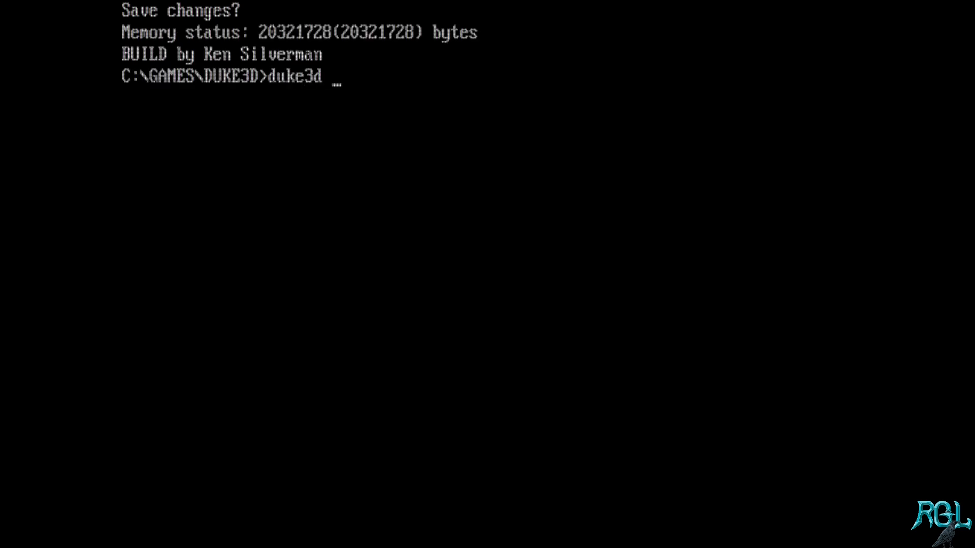
text(map ytt_03)
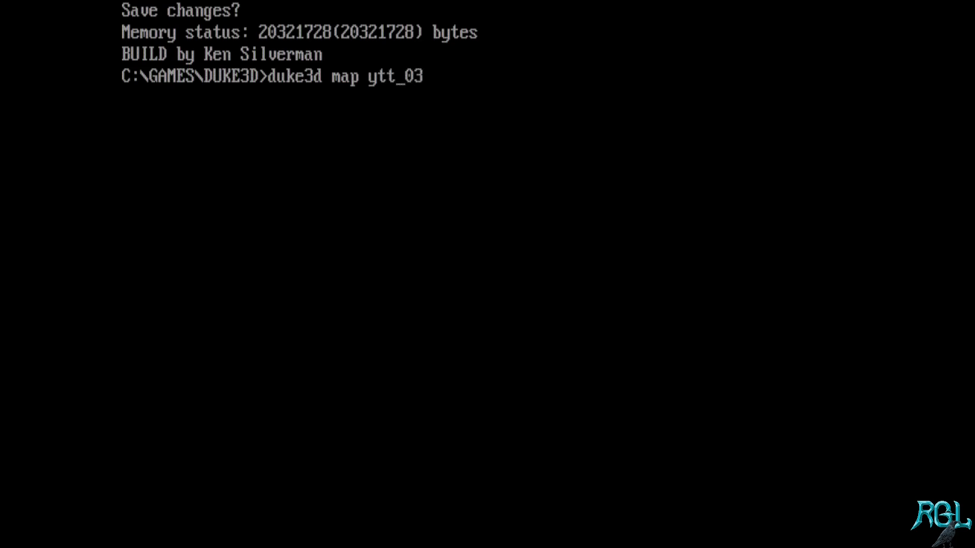
key(Return)
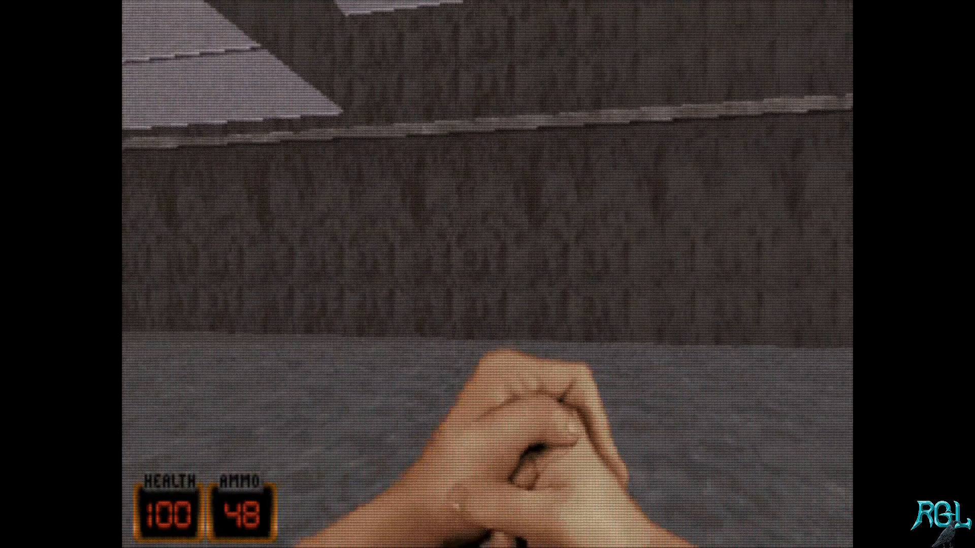
Walk into the pillar room in the game and examine the shaded ceilings of the corner sectors.
key(Up)
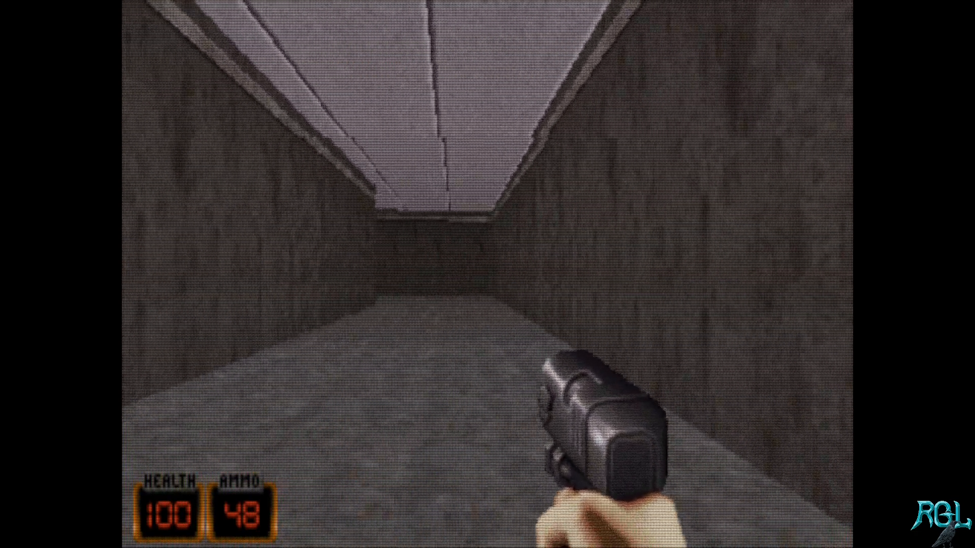
key(Left)
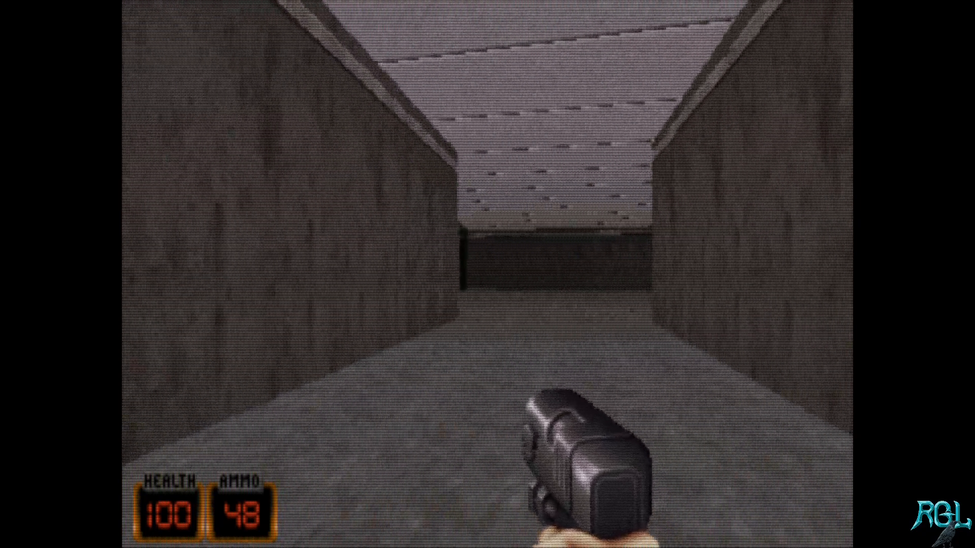
key(Right)
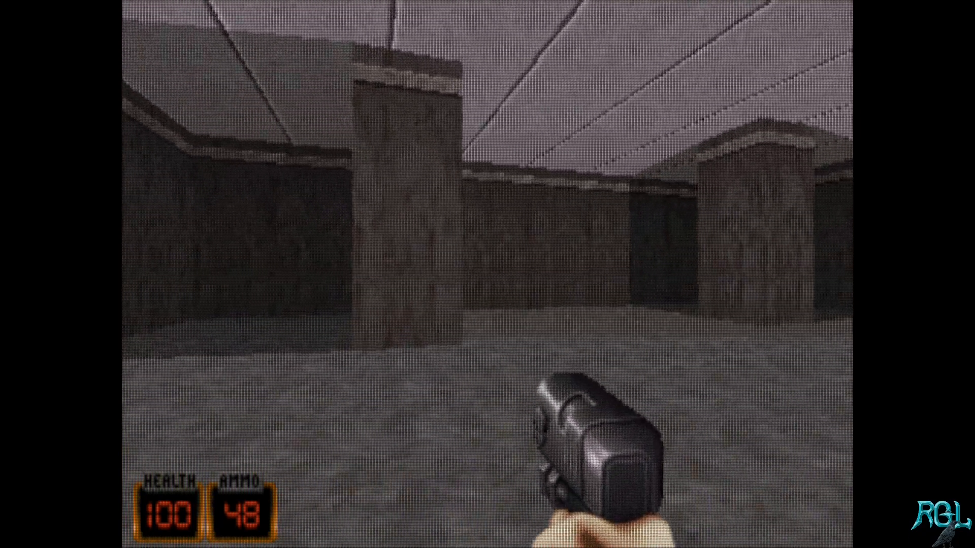